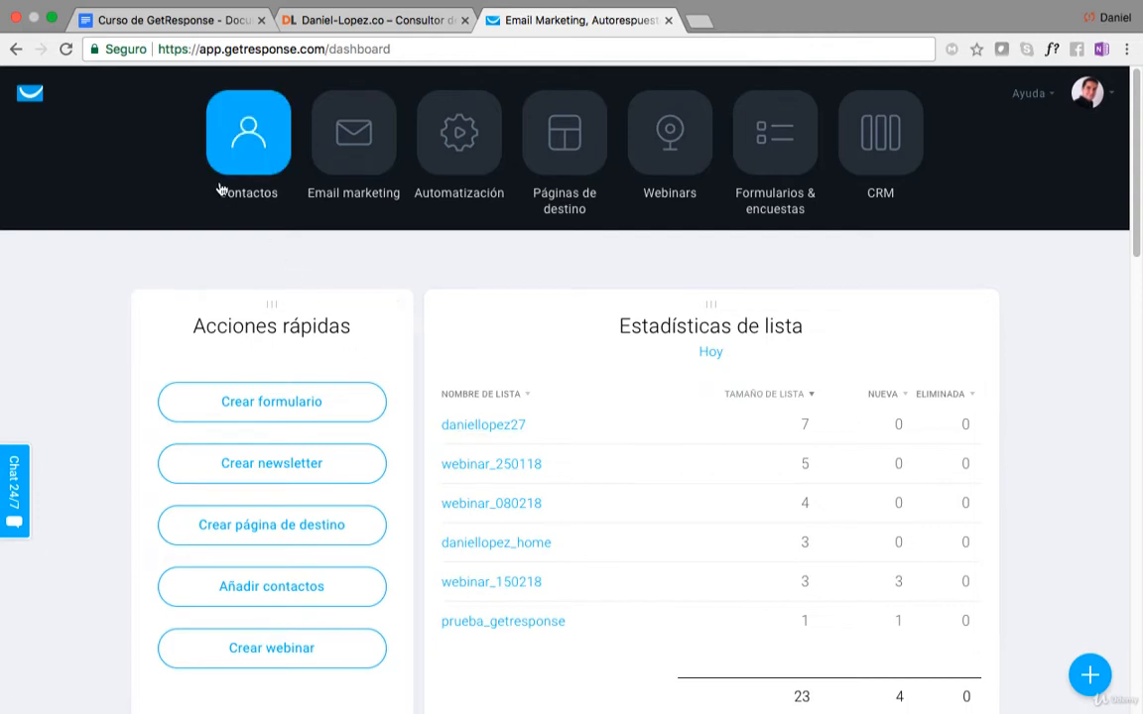
Open the contacts area and look through all contacts from every list.
left_click(234, 156)
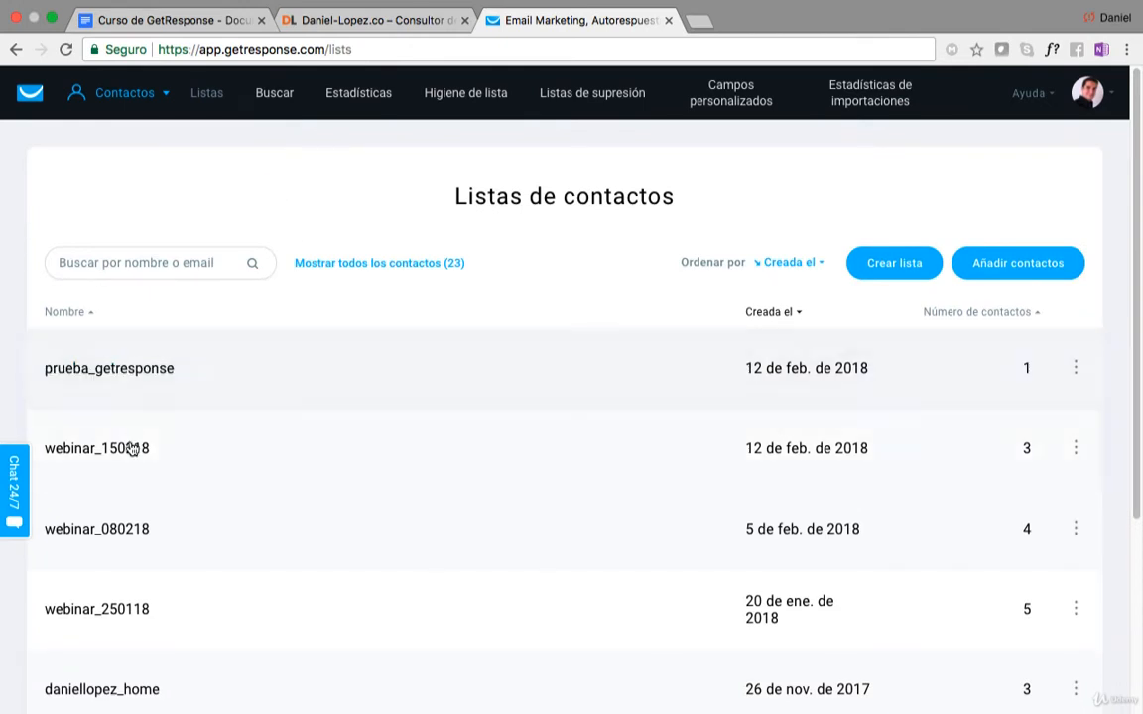
left_click(145, 263)
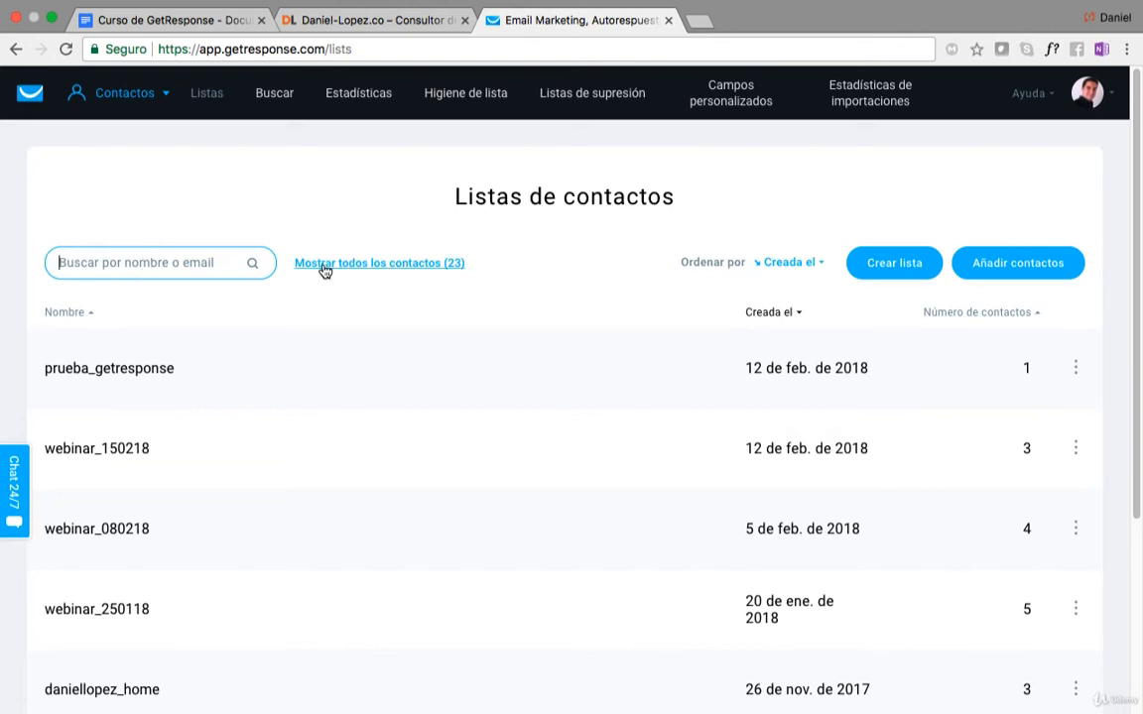
left_click(385, 266)
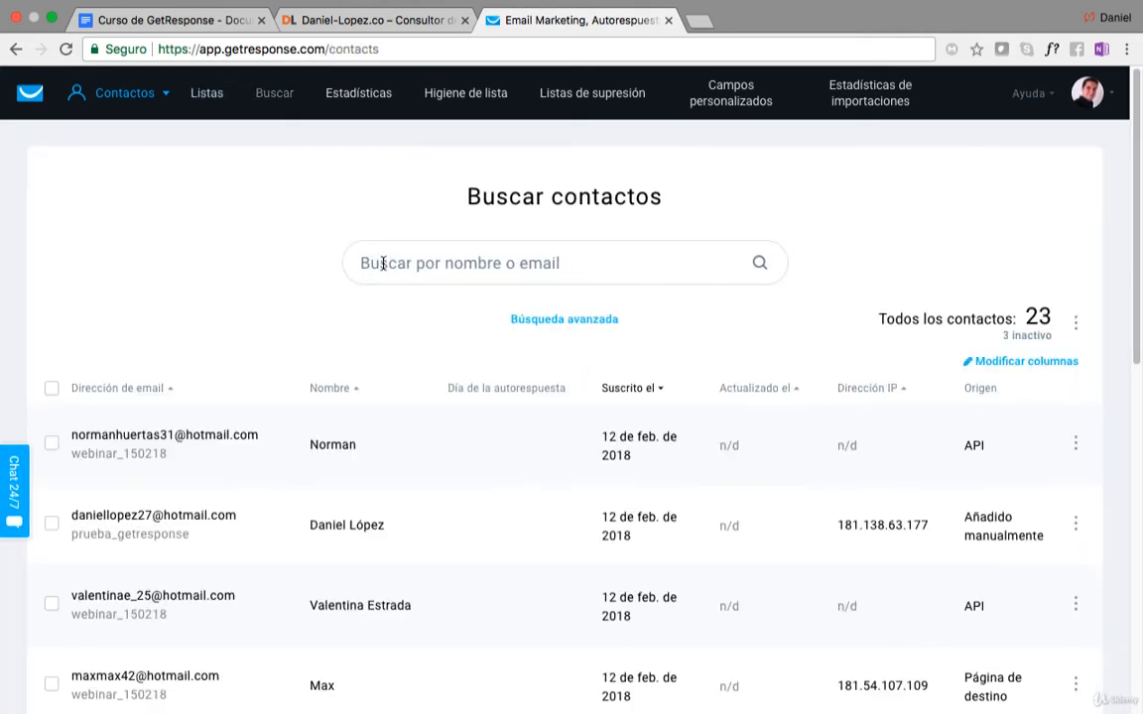
scroll(375, 279, "down", 1)
scroll(370, 334, "down", 5)
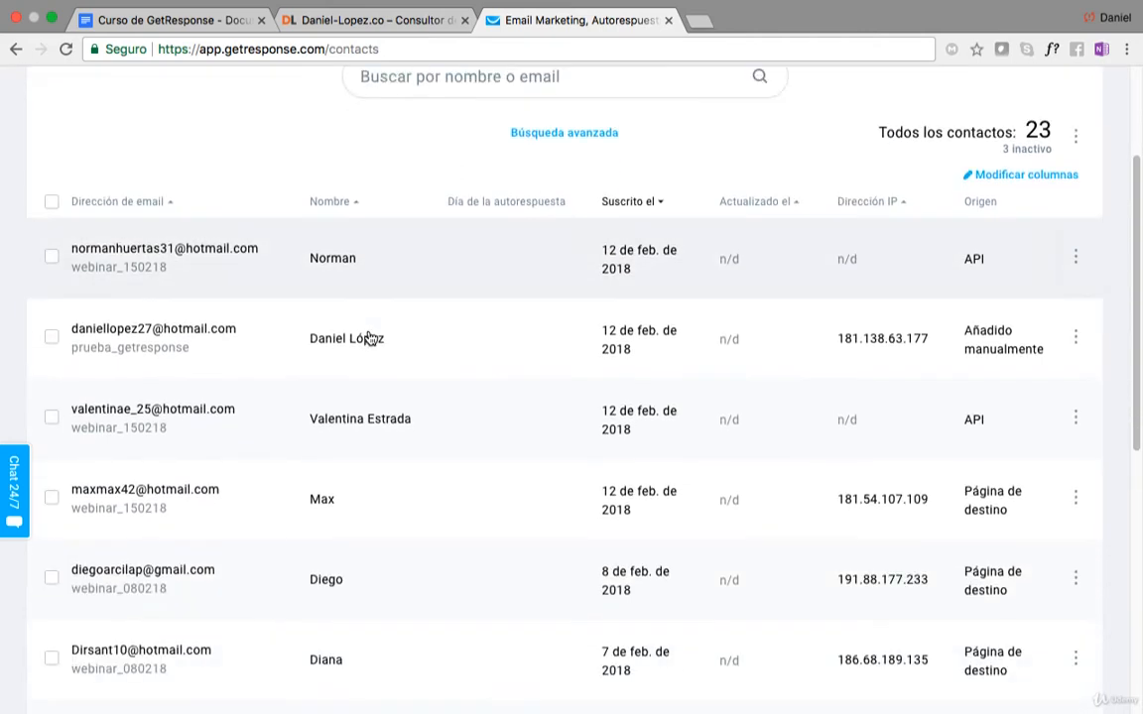
scroll(370, 338, "down", 3)
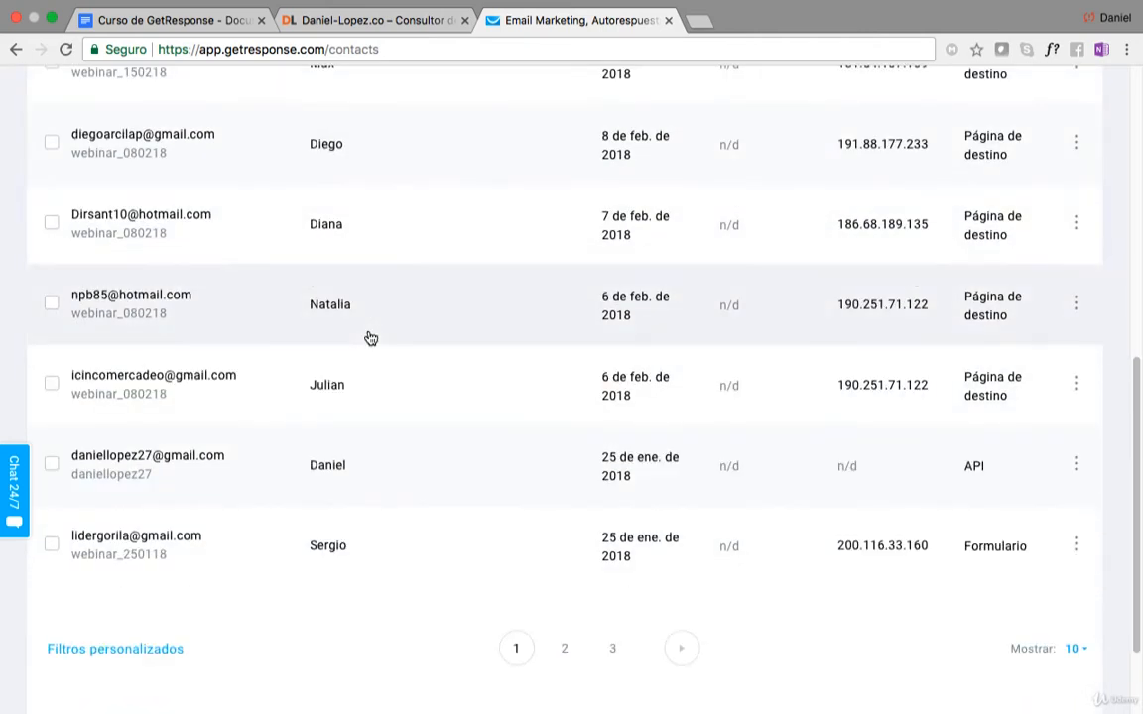
scroll(370, 338, "up", 3)
scroll(370, 338, "up", 4)
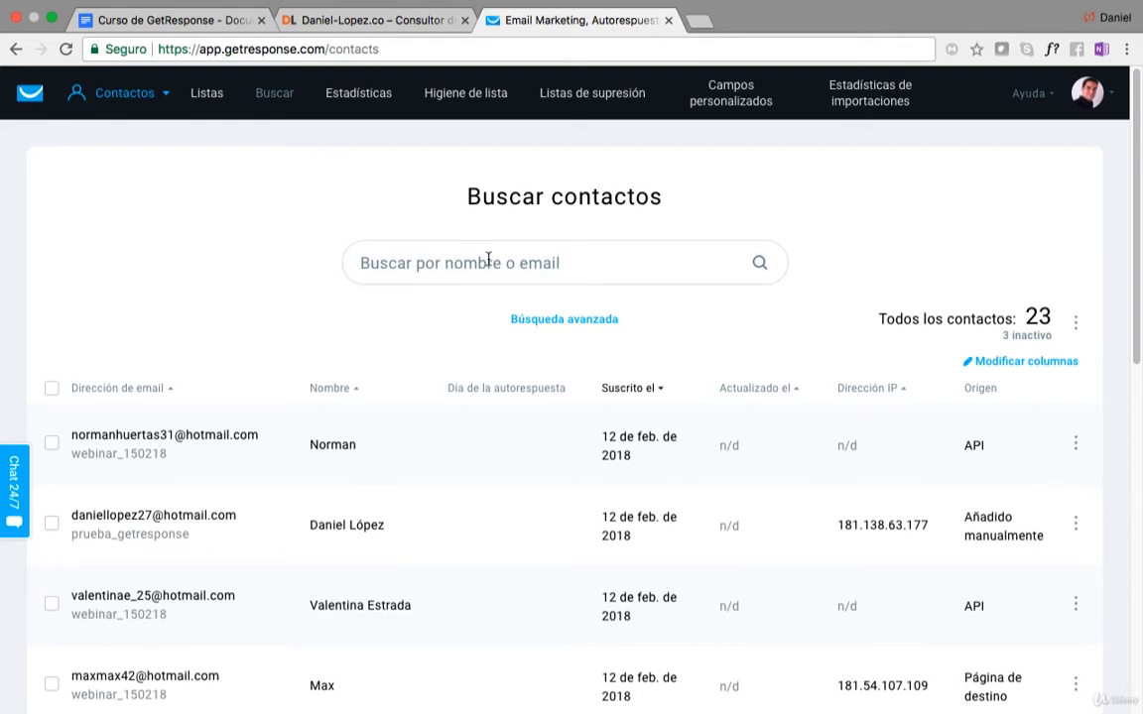
Search all contacts for the contact's e-mail user name.
left_click(543, 266)
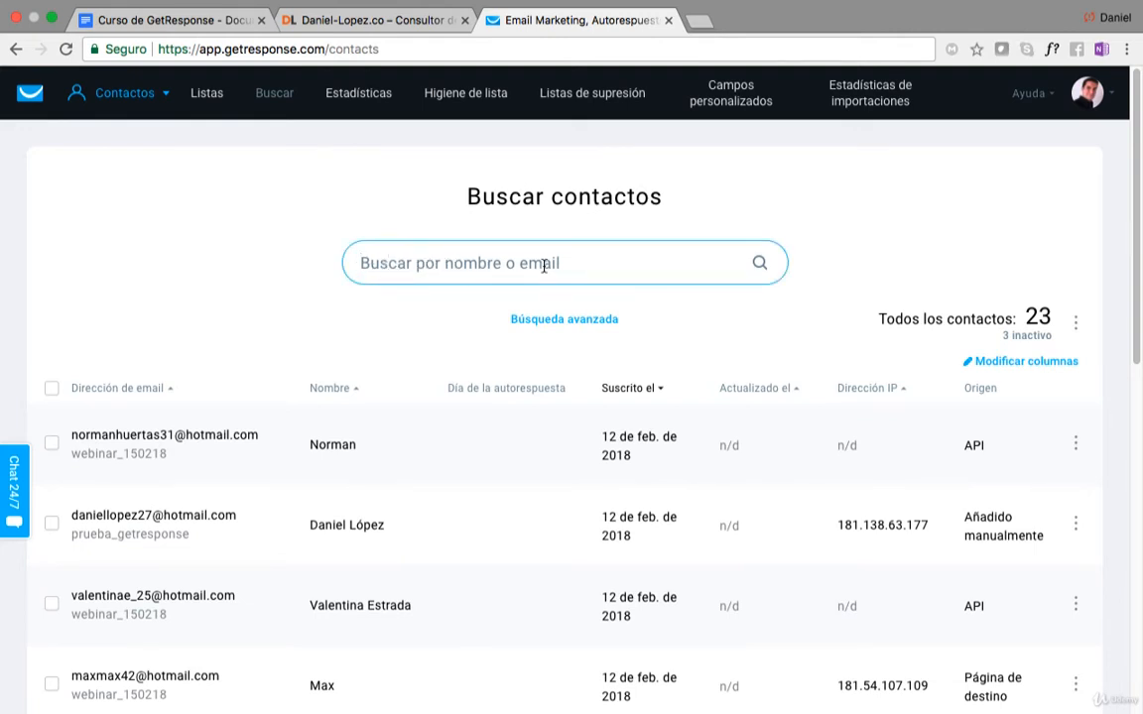
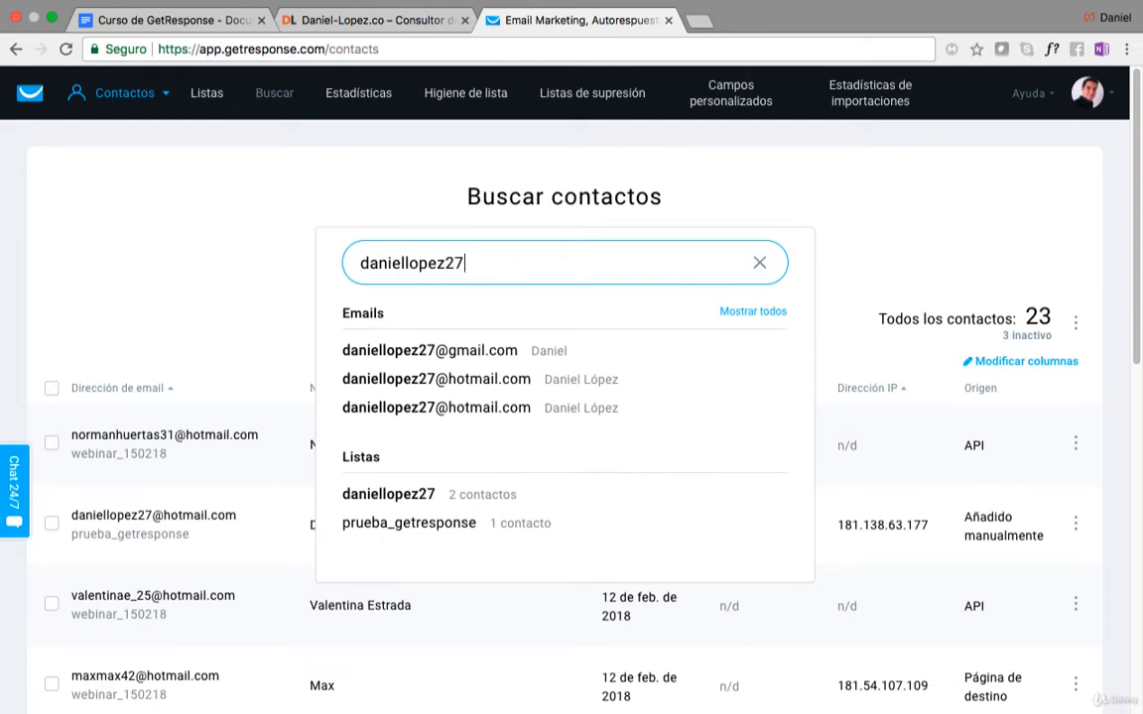
View the details of the Gmail match from the search, followed by those of the contact in the prueba_getresponse list.
left_click(417, 351)
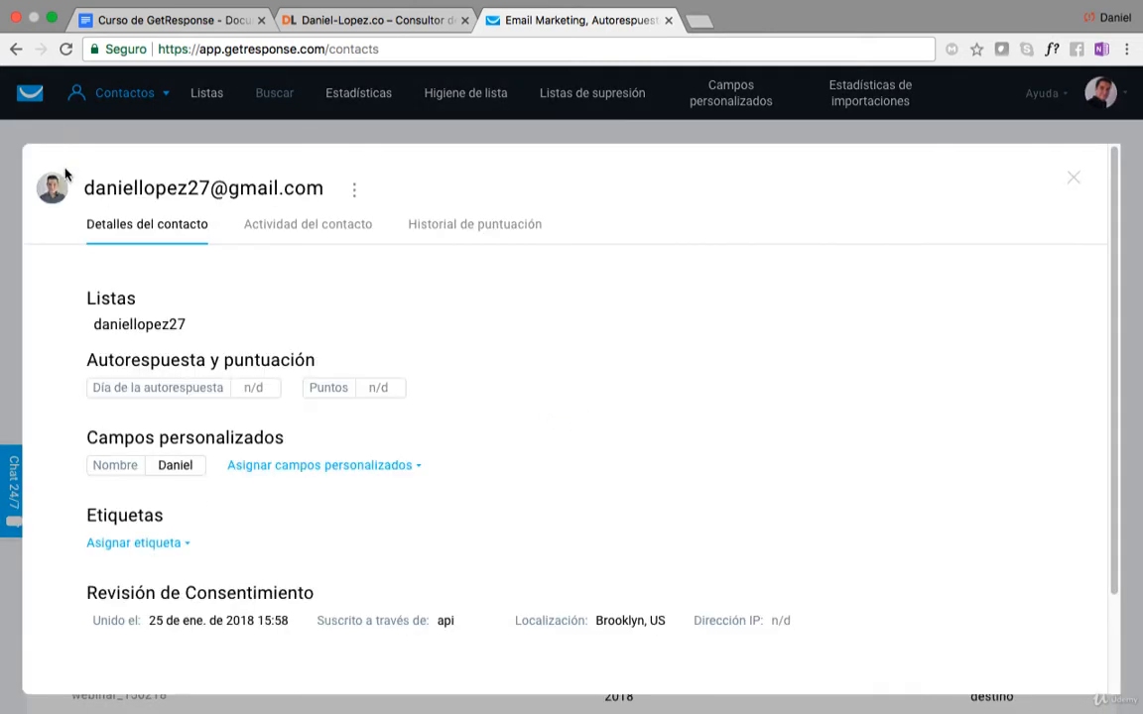
left_click(1076, 181)
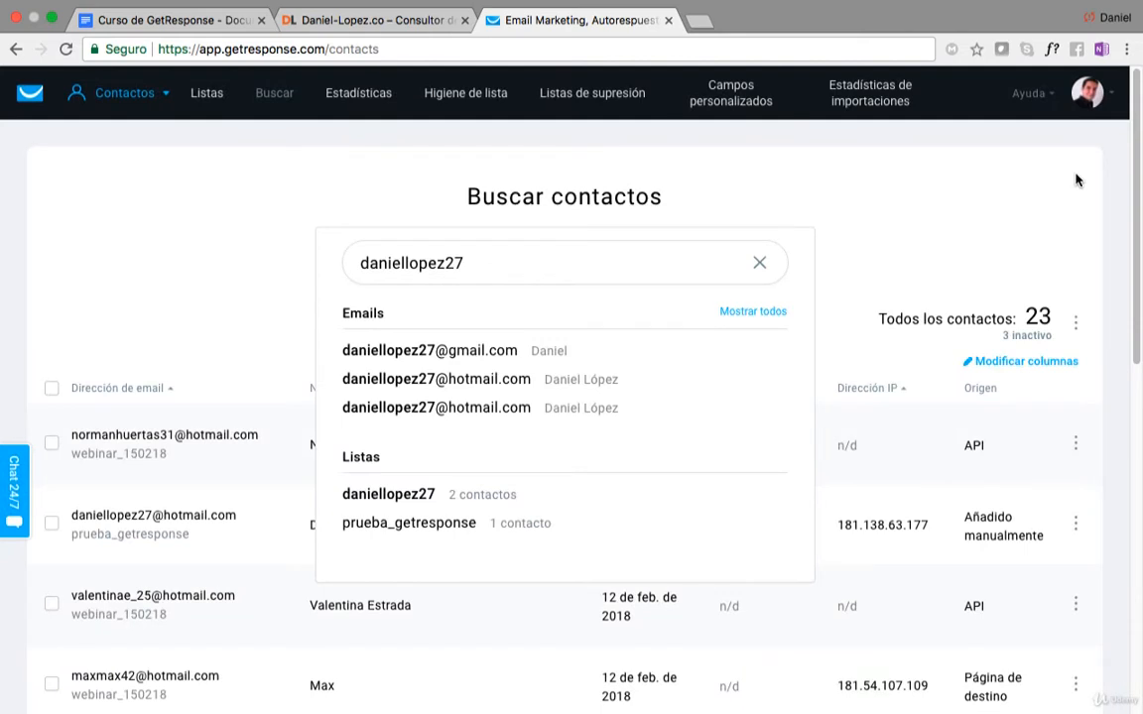
left_click(229, 355)
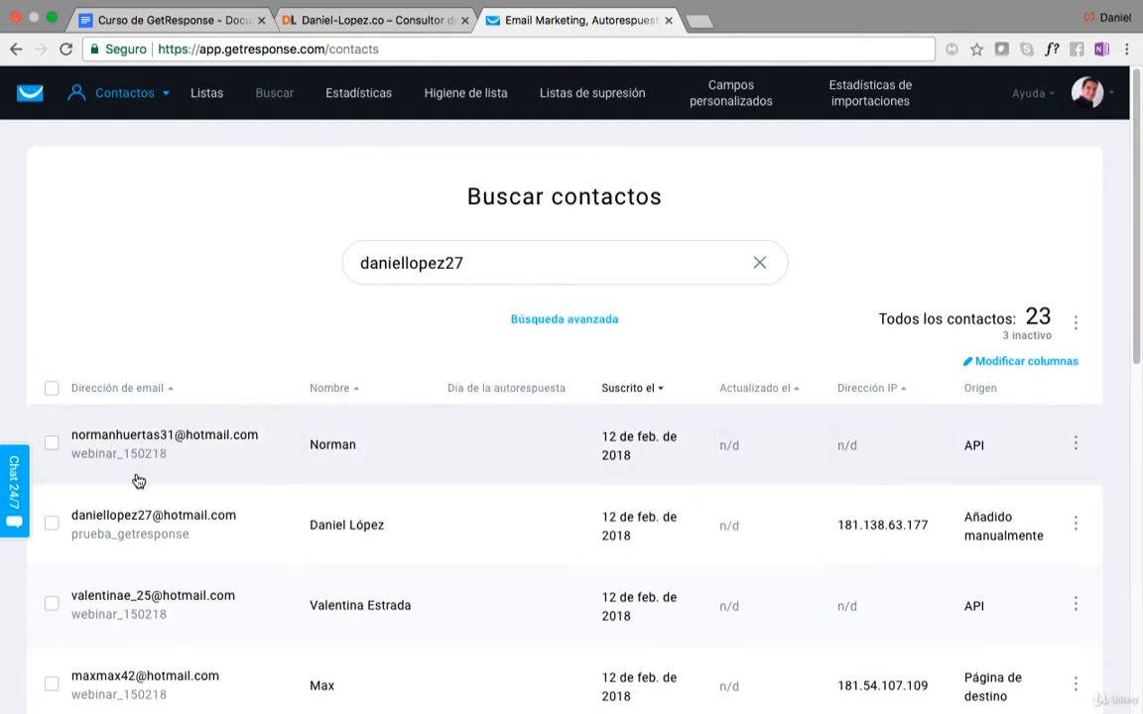
left_click(120, 518)
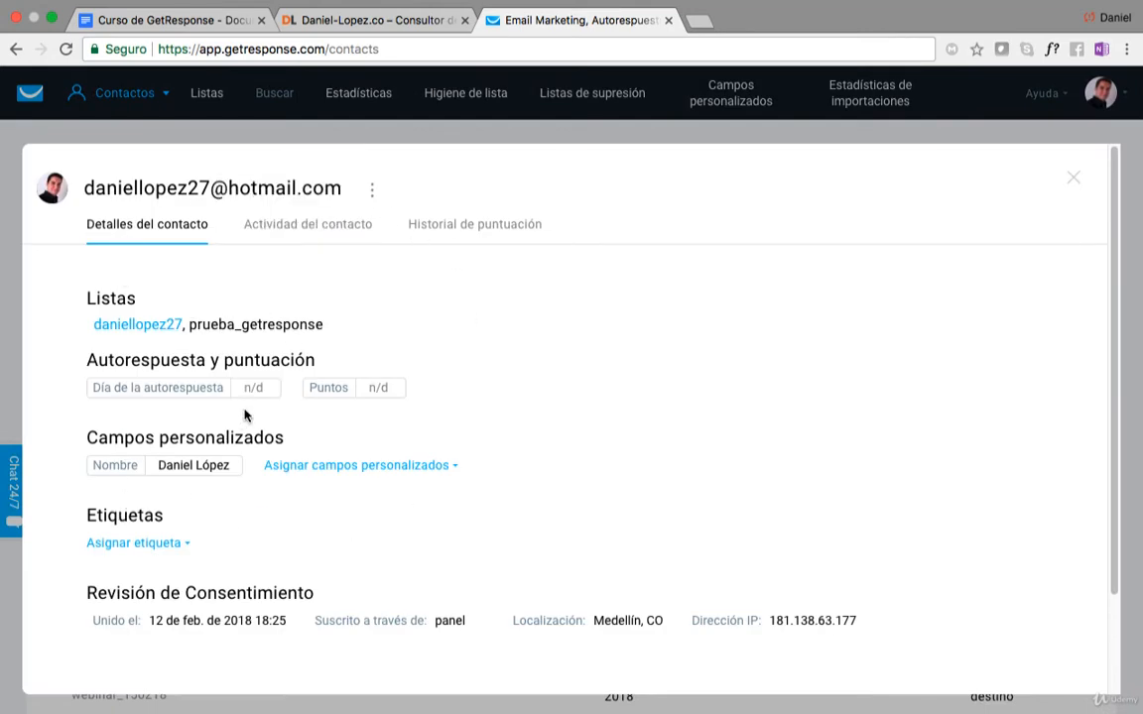
left_click(1073, 182)
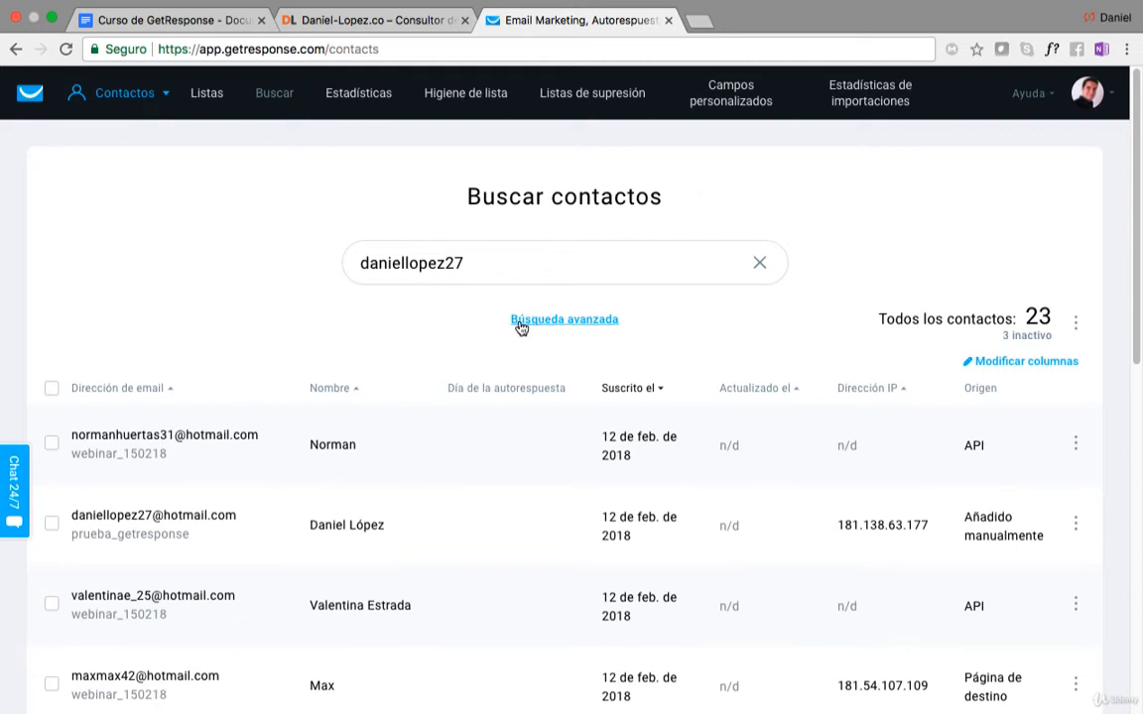
Use the advanced search to filter the contacts to the prueba_getresponse list only.
left_click(585, 322)
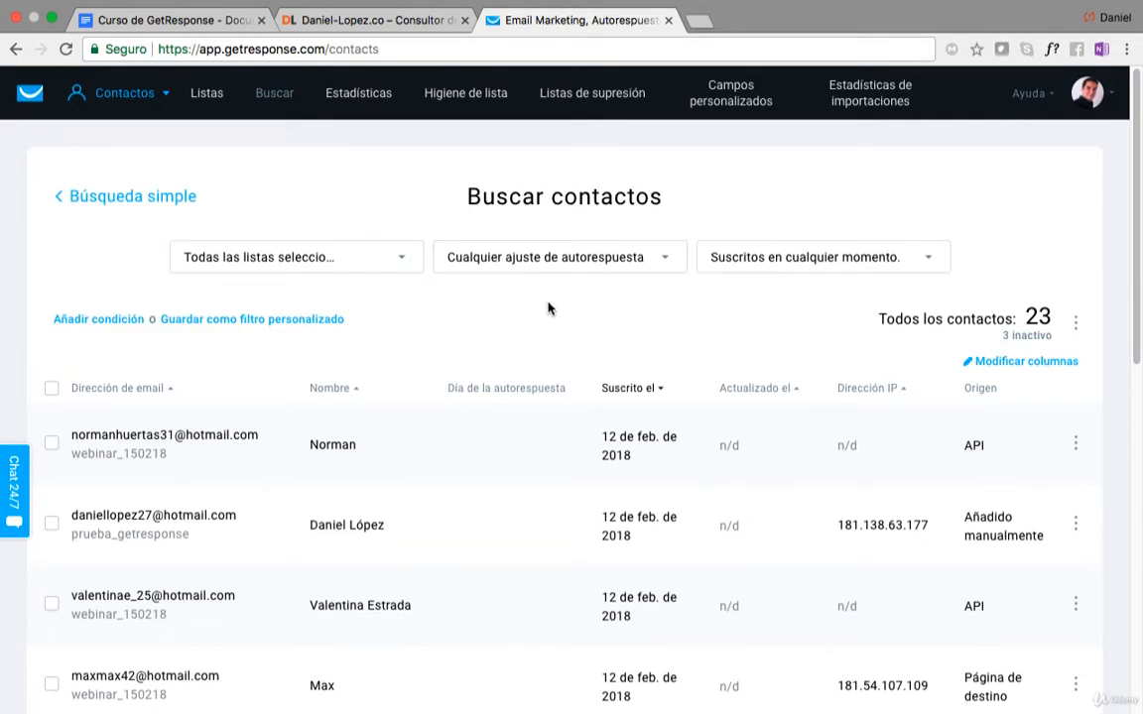
left_click(323, 259)
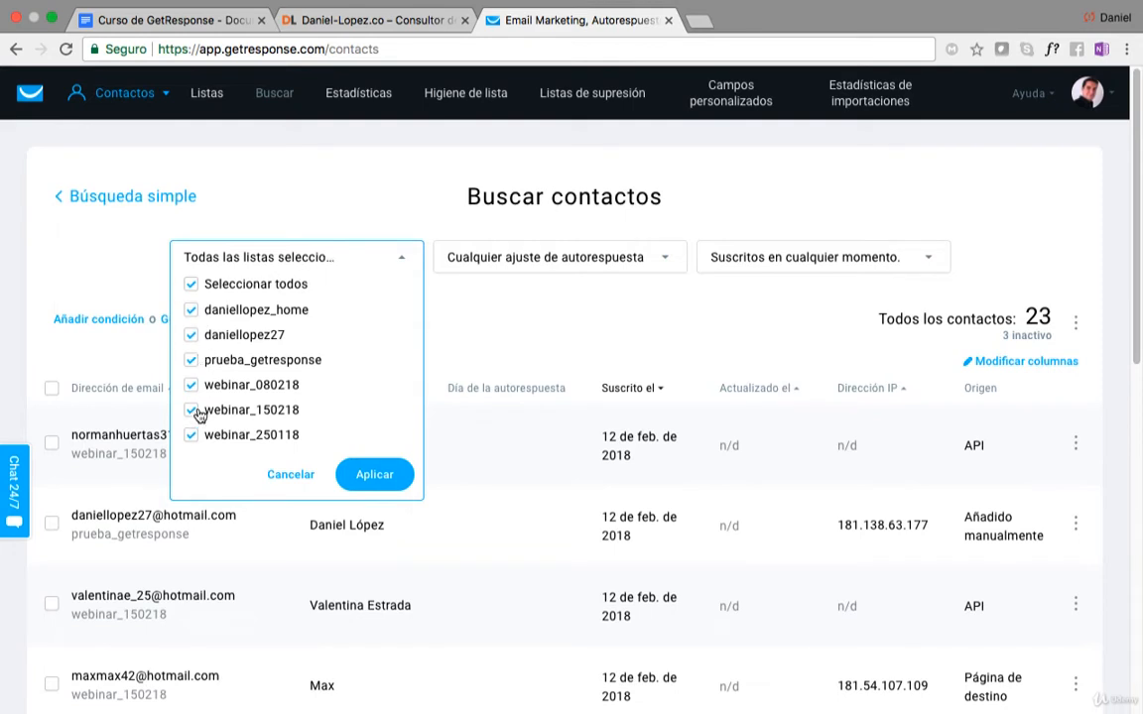
left_click(192, 285)
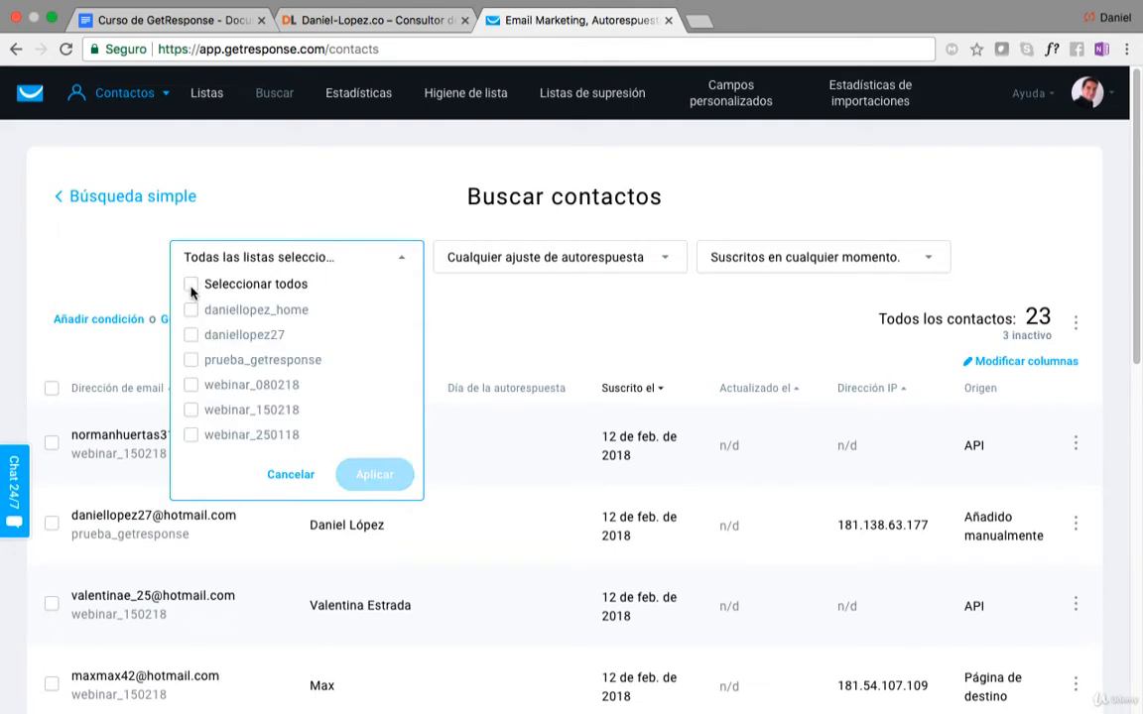
left_click(193, 360)
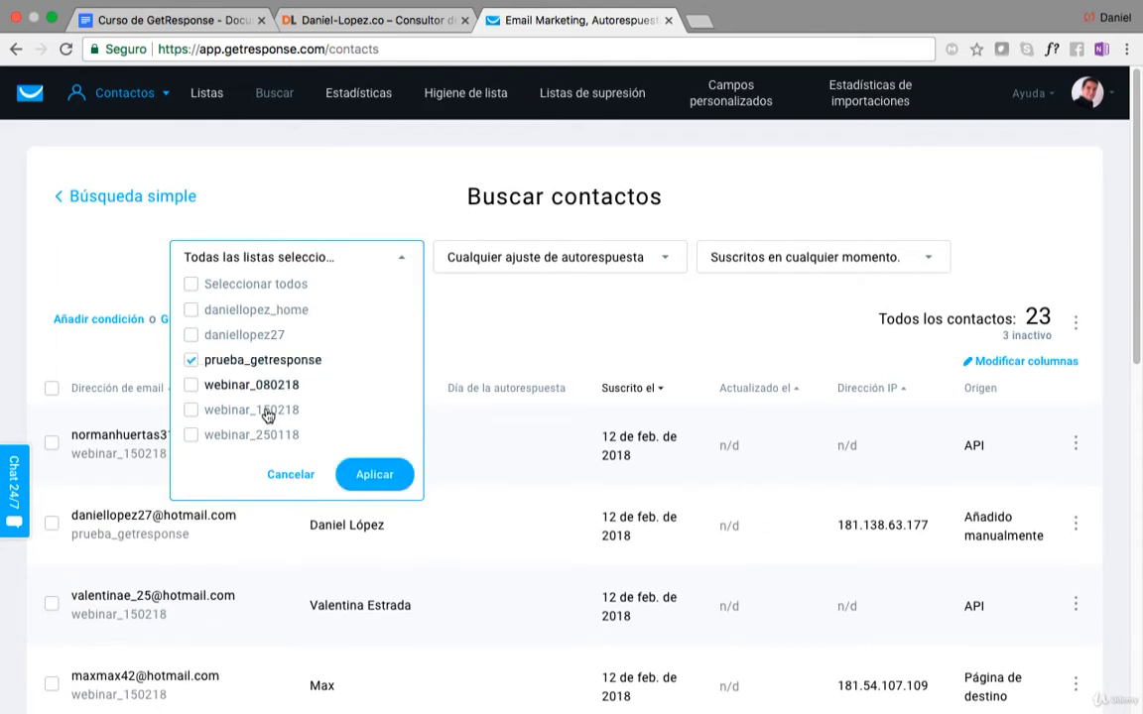
left_click(374, 477)
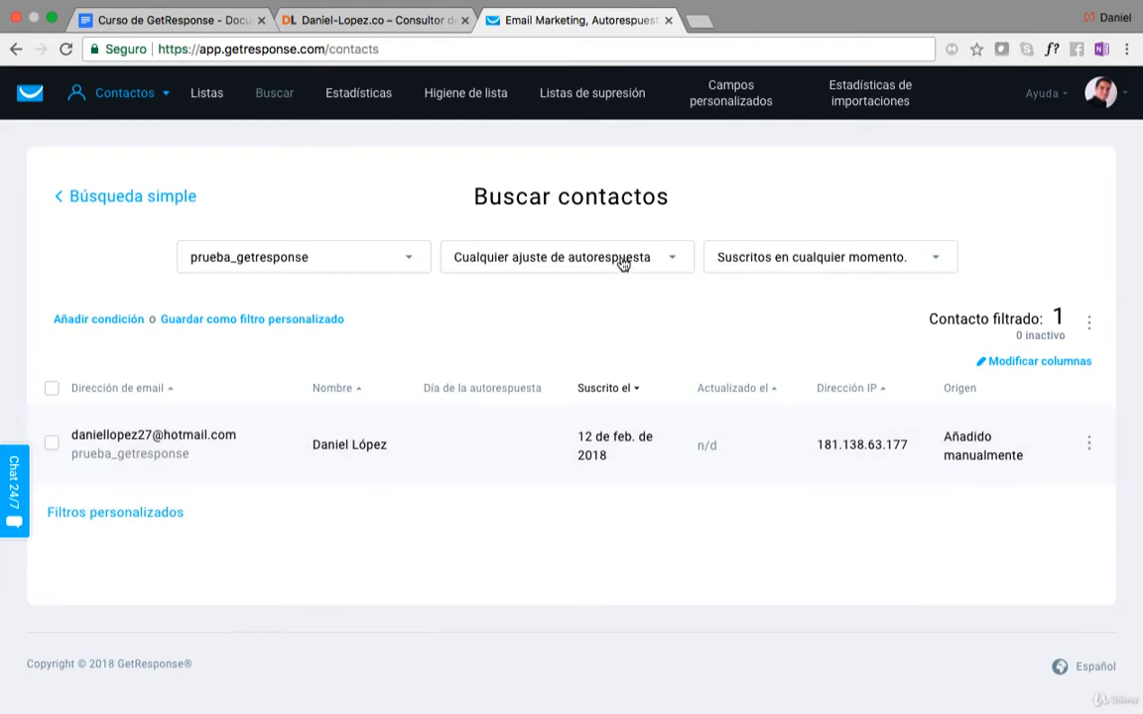
Review the available choices of the autoresponder filter and the subscription period filter.
left_click(631, 260)
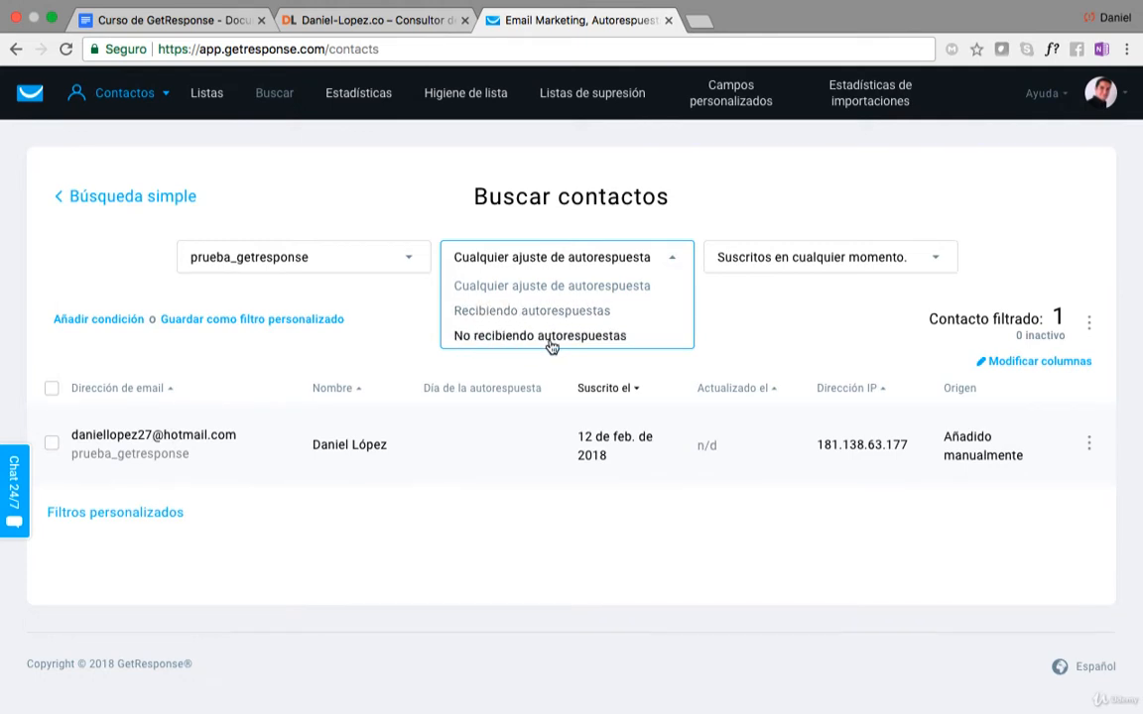
left_click(706, 325)
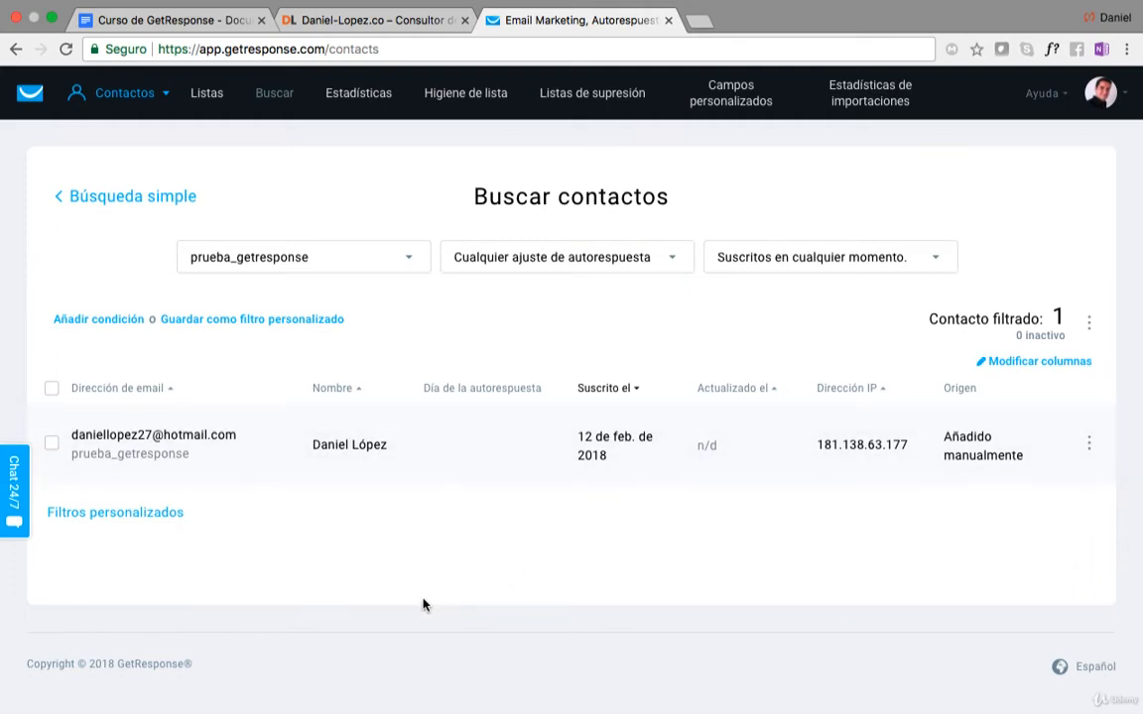
left_click(612, 262)
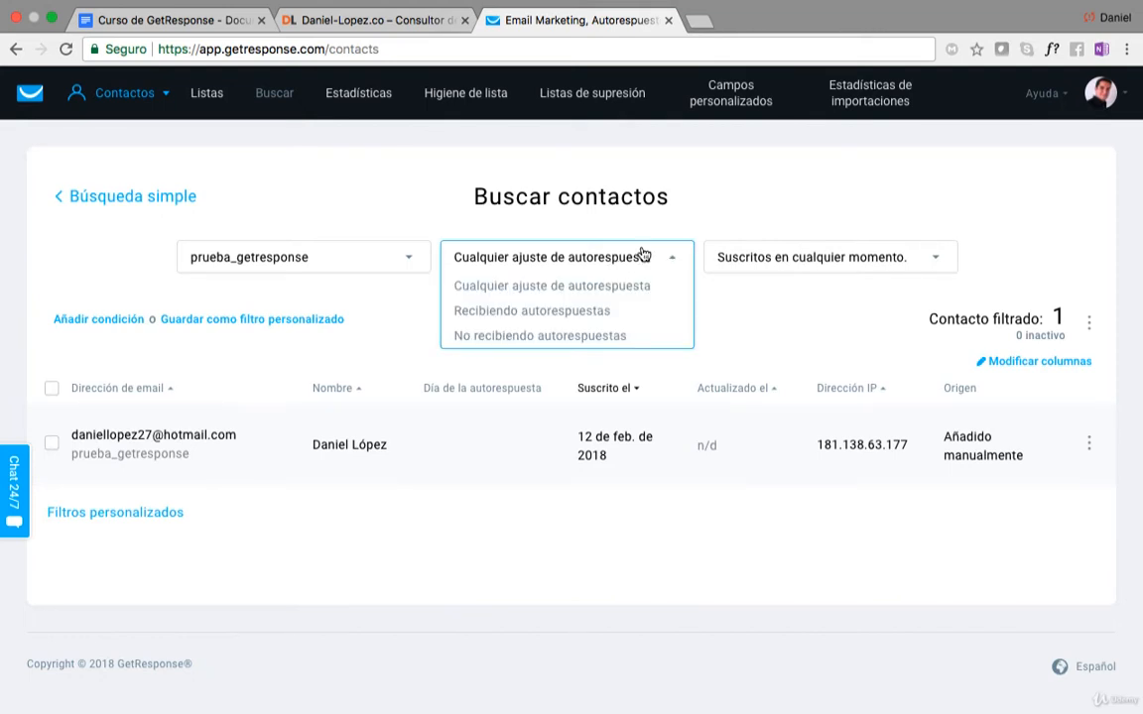
left_click(653, 239)
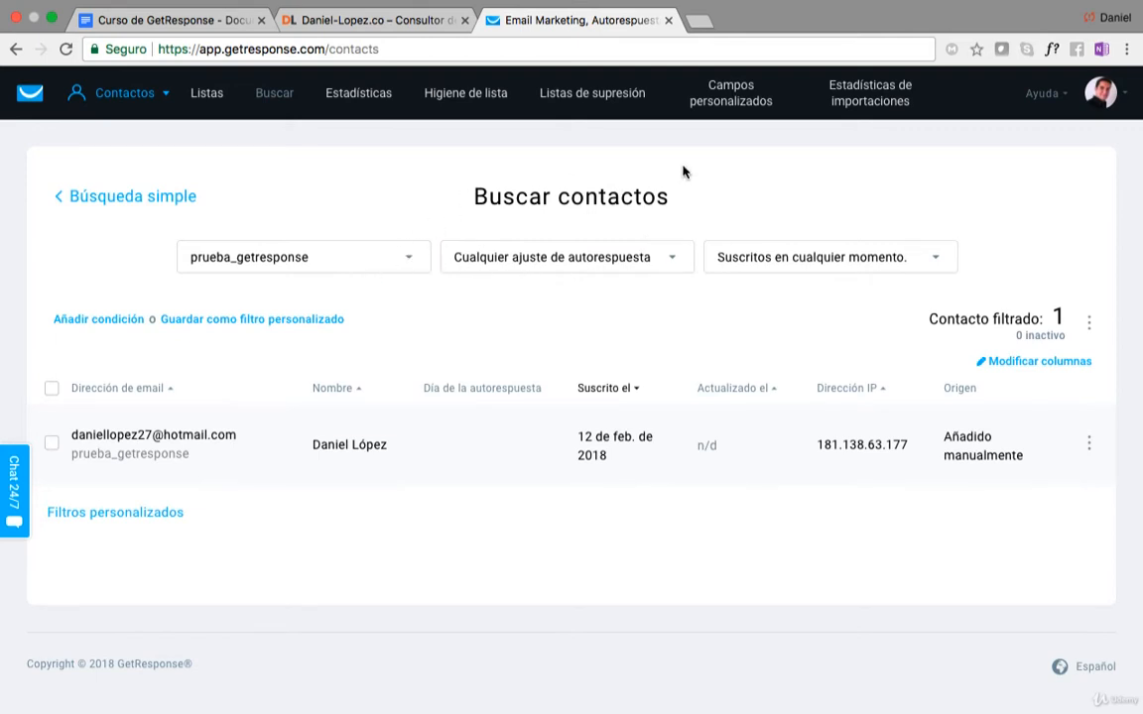
left_click(831, 266)
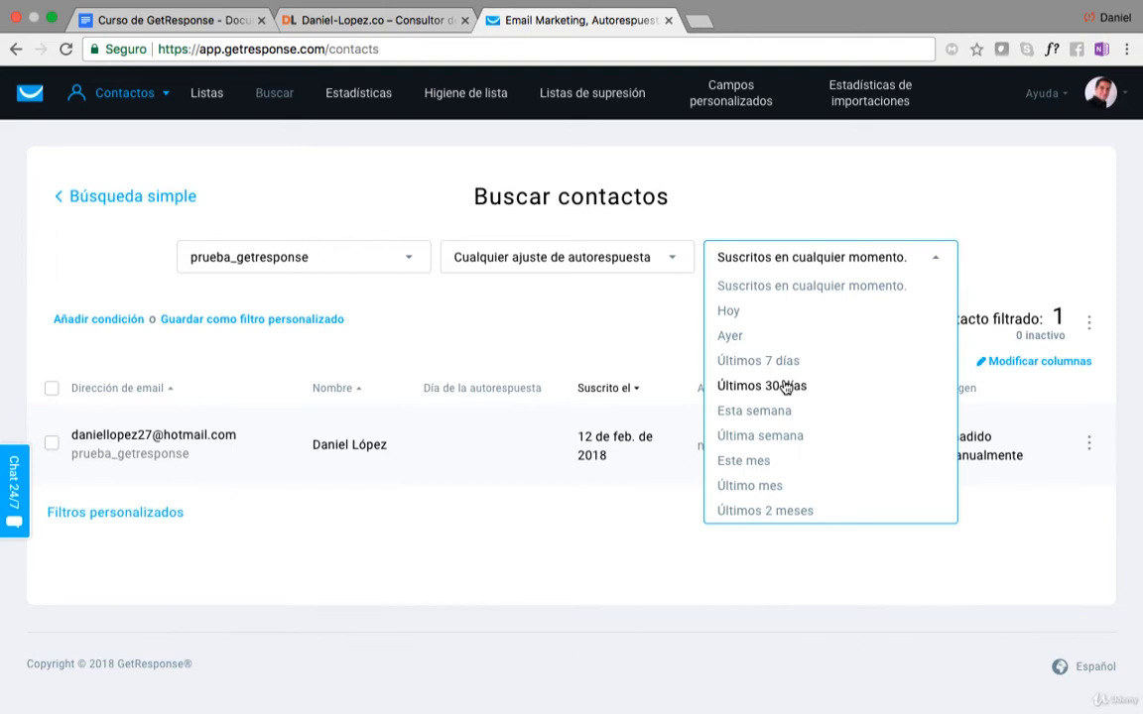
left_click(691, 308)
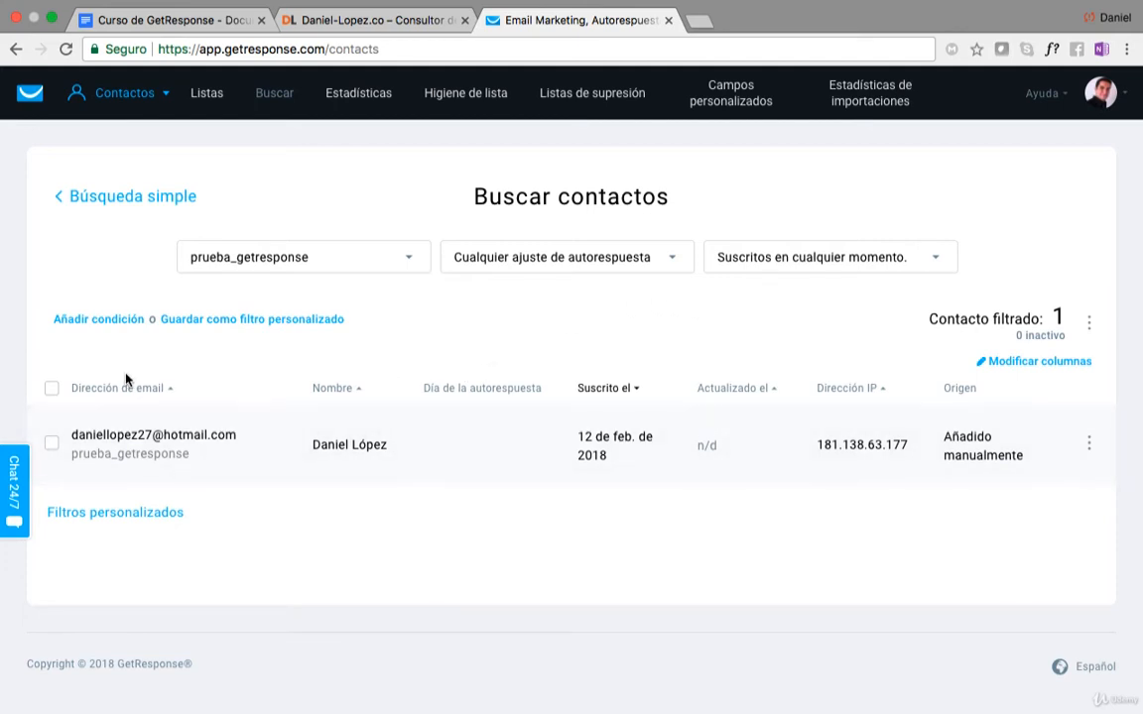
Add a search condition with category Detalles del contacto, field Fecha de suscripción and operator es antes del.
left_click(90, 319)
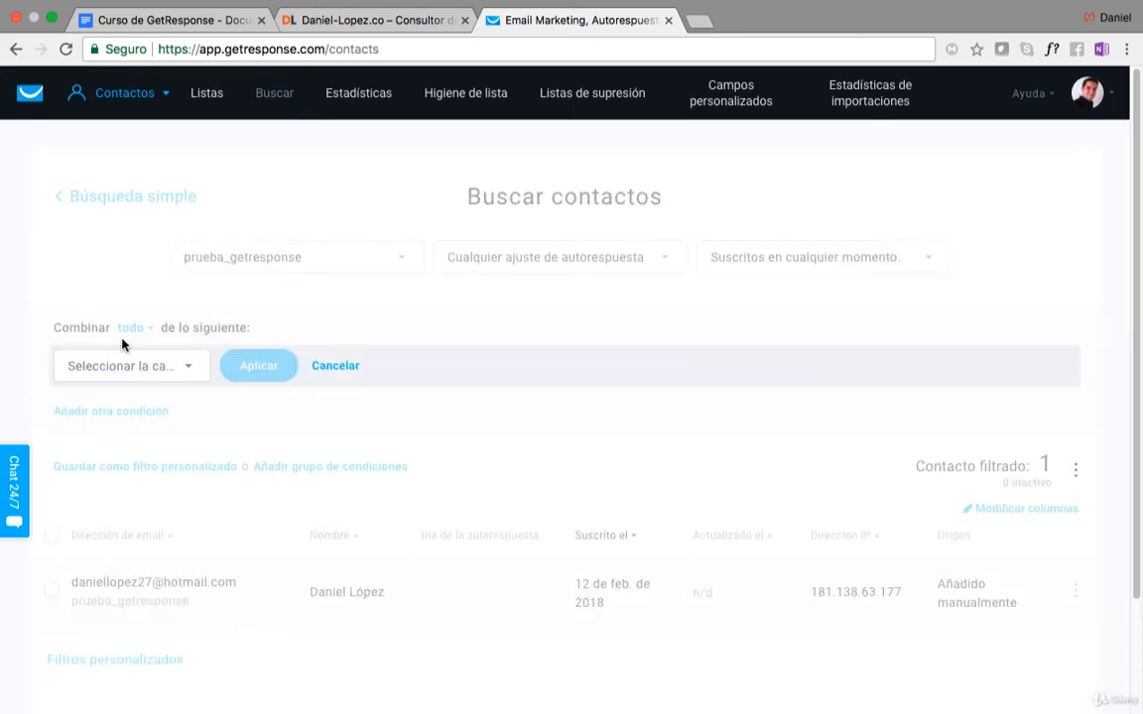
left_click(180, 368)
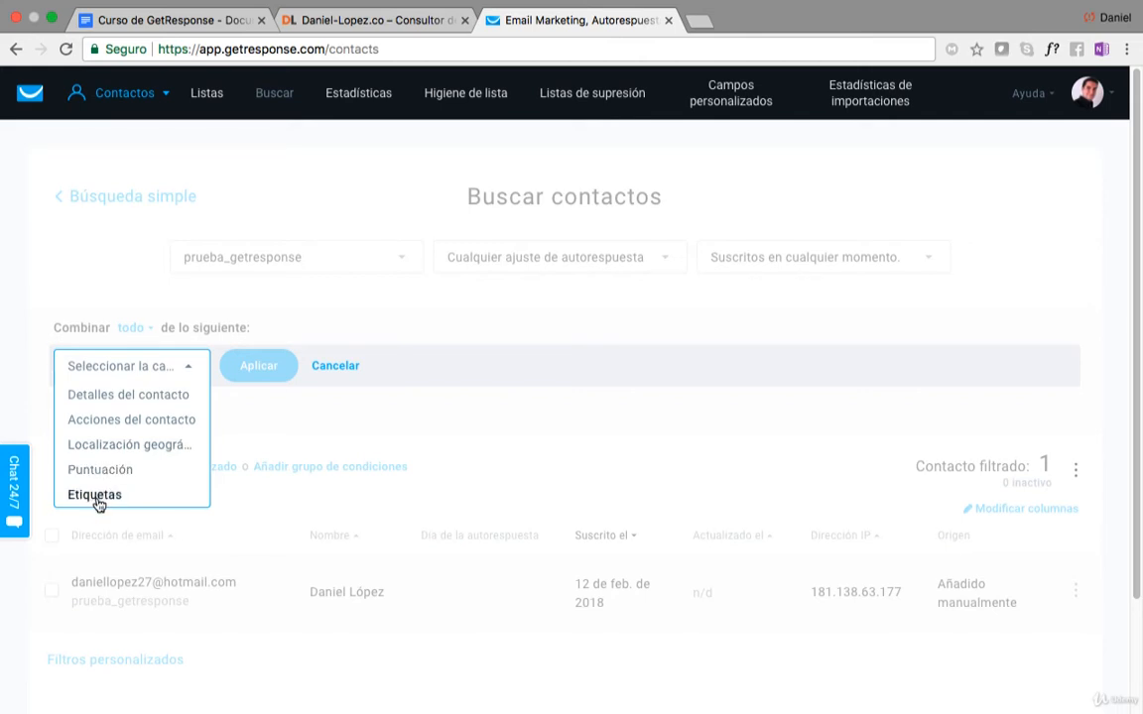
left_click(99, 395)
left_click(336, 369)
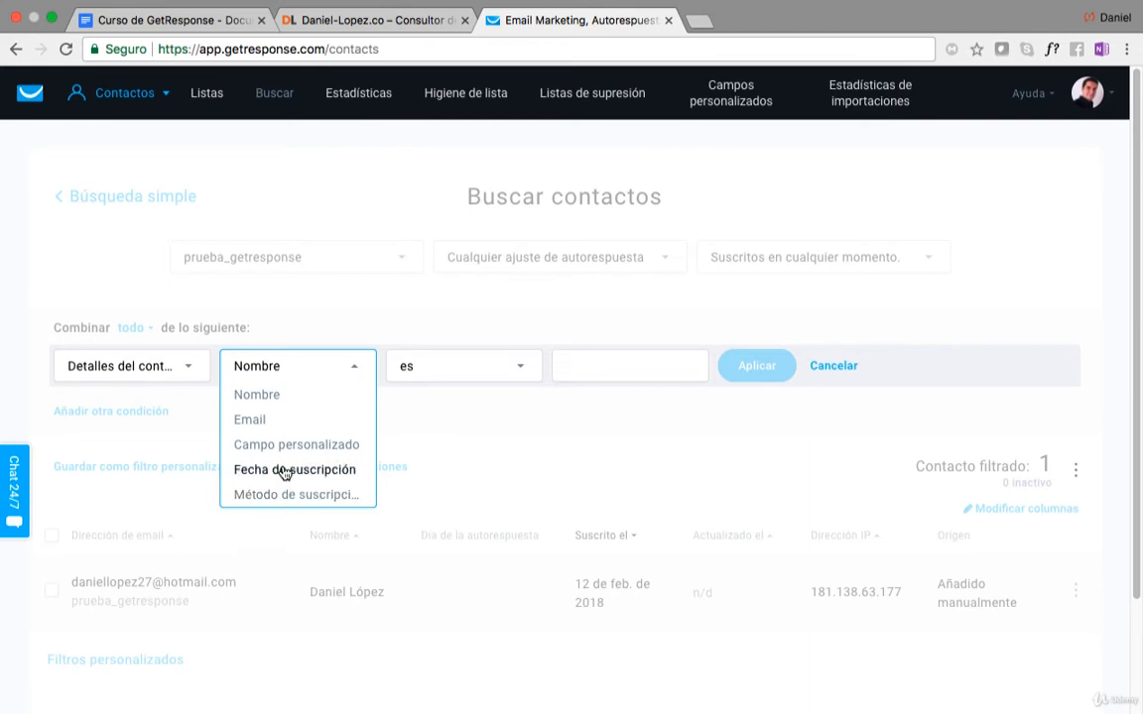
left_click(286, 470)
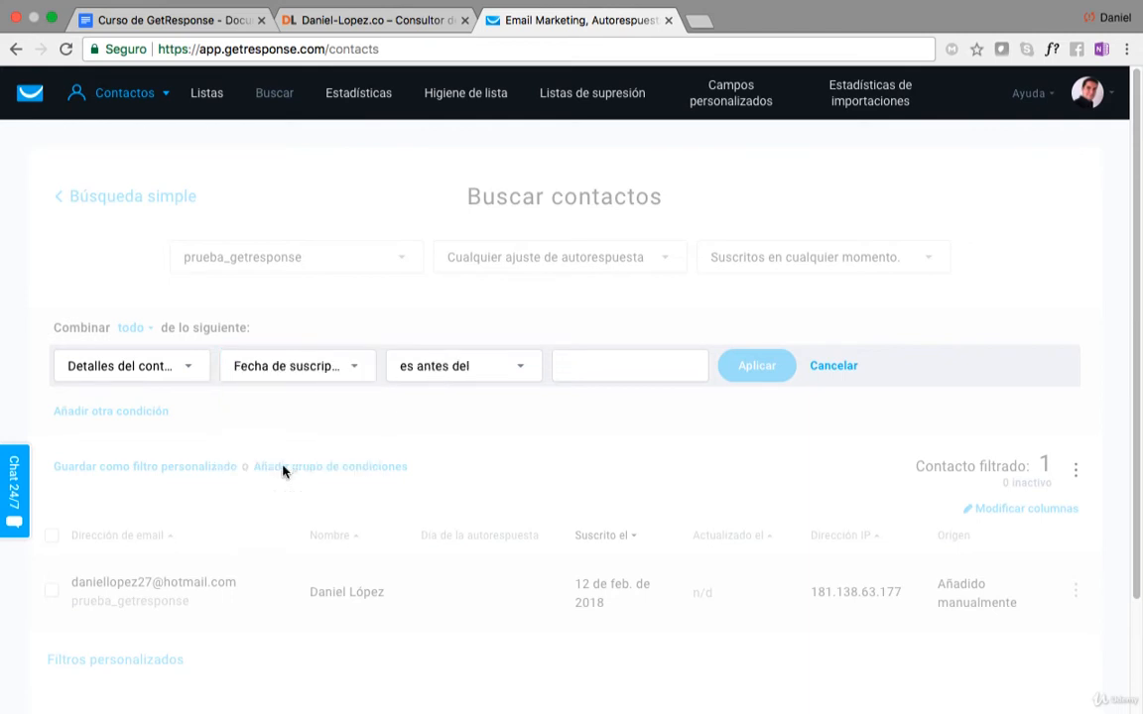
left_click(472, 367)
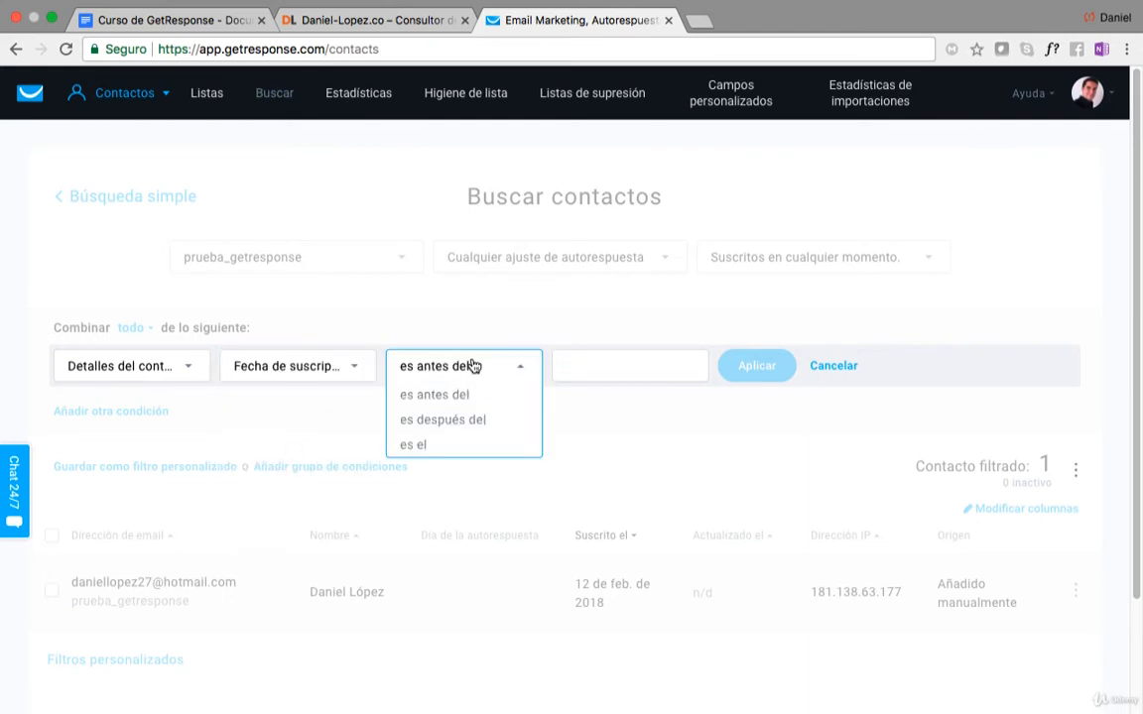
left_click(437, 395)
Set the subscription date condition to 12/12/2017 and apply it to the search.
left_click(579, 365)
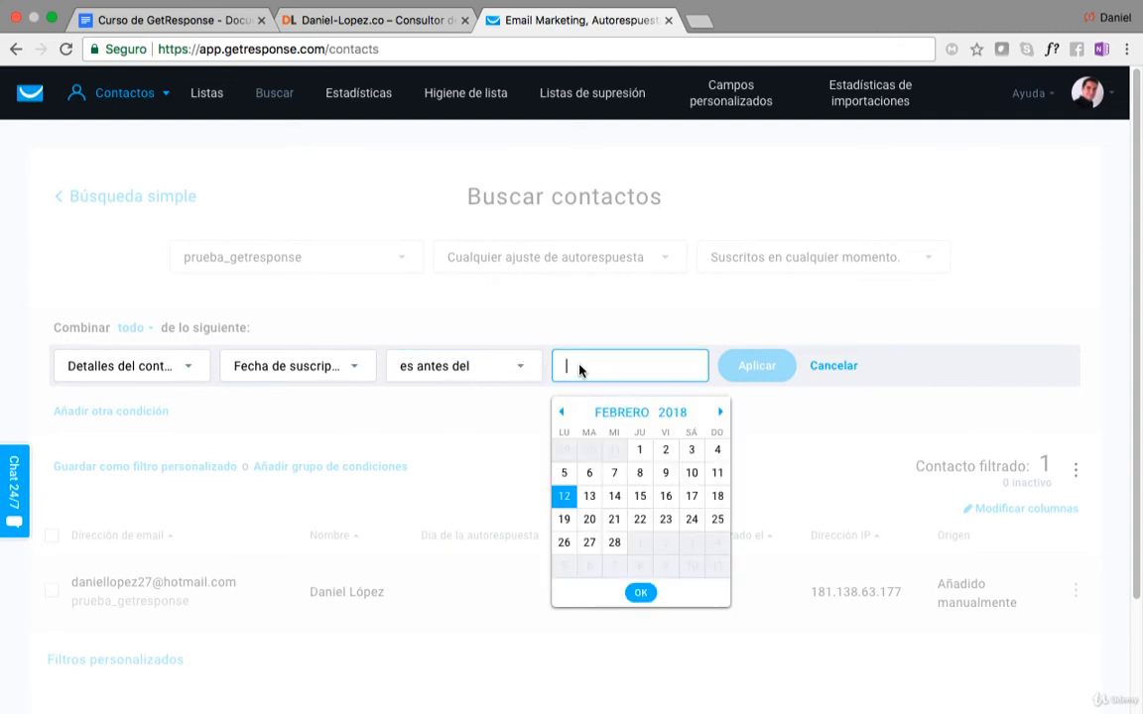
left_click(564, 414)
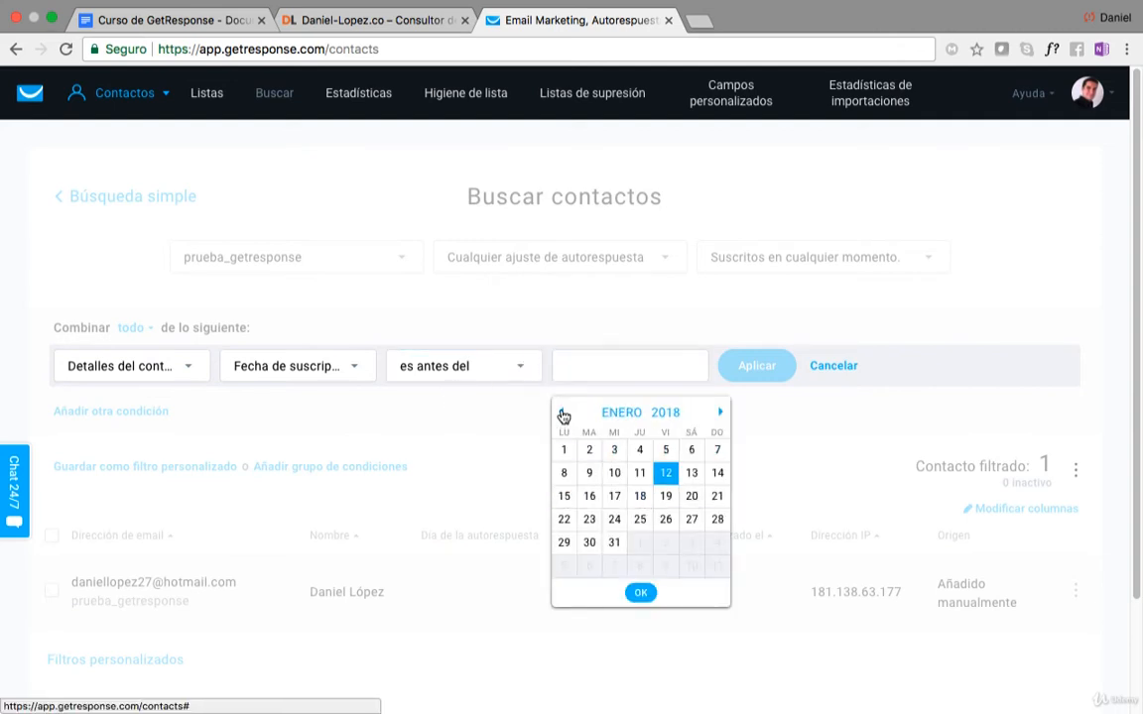
left_click(564, 414)
left_click(565, 414)
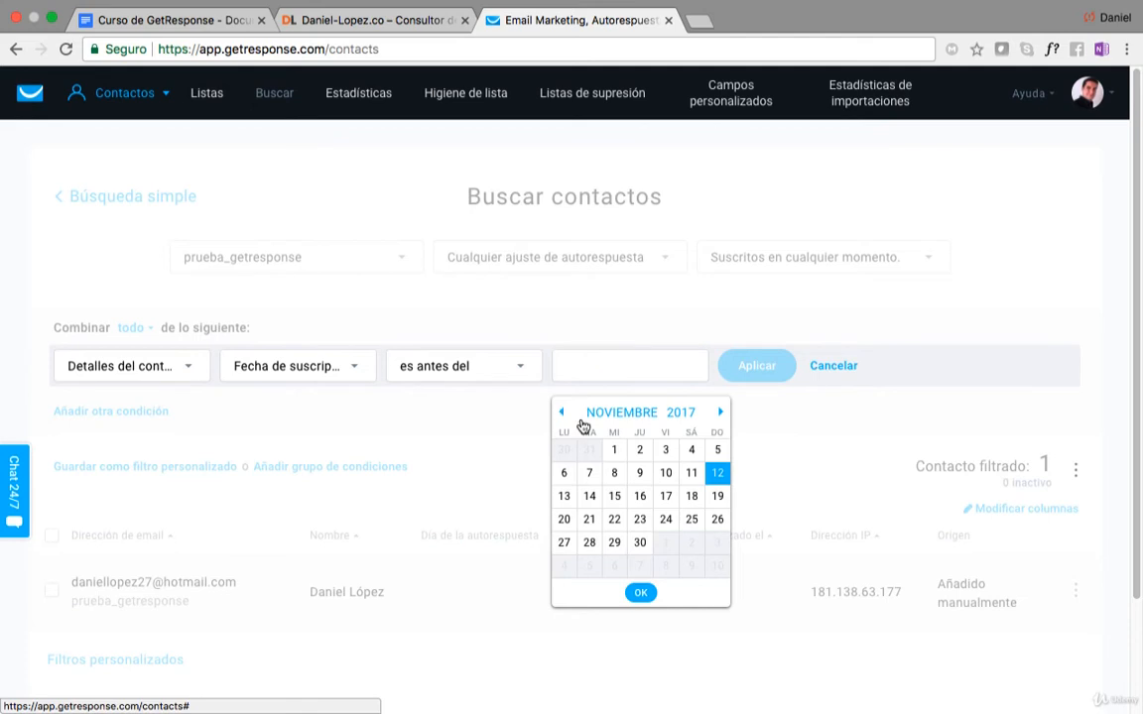
left_click(788, 412)
left_click(602, 367)
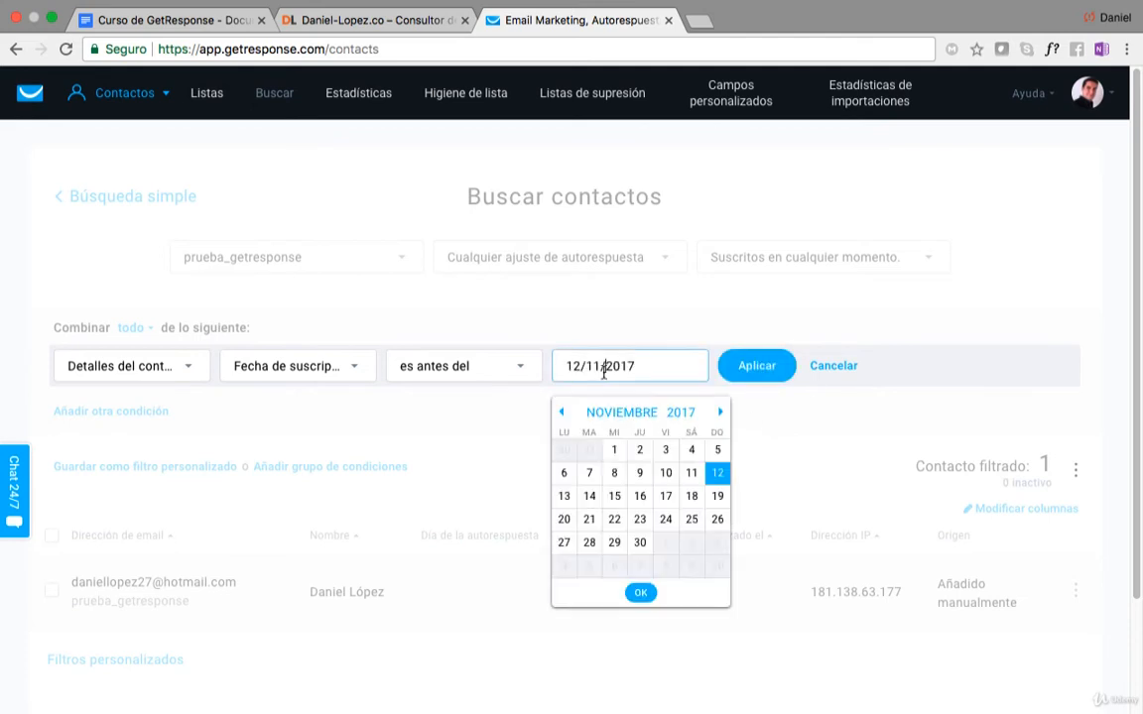
left_click(720, 412)
left_click(742, 425)
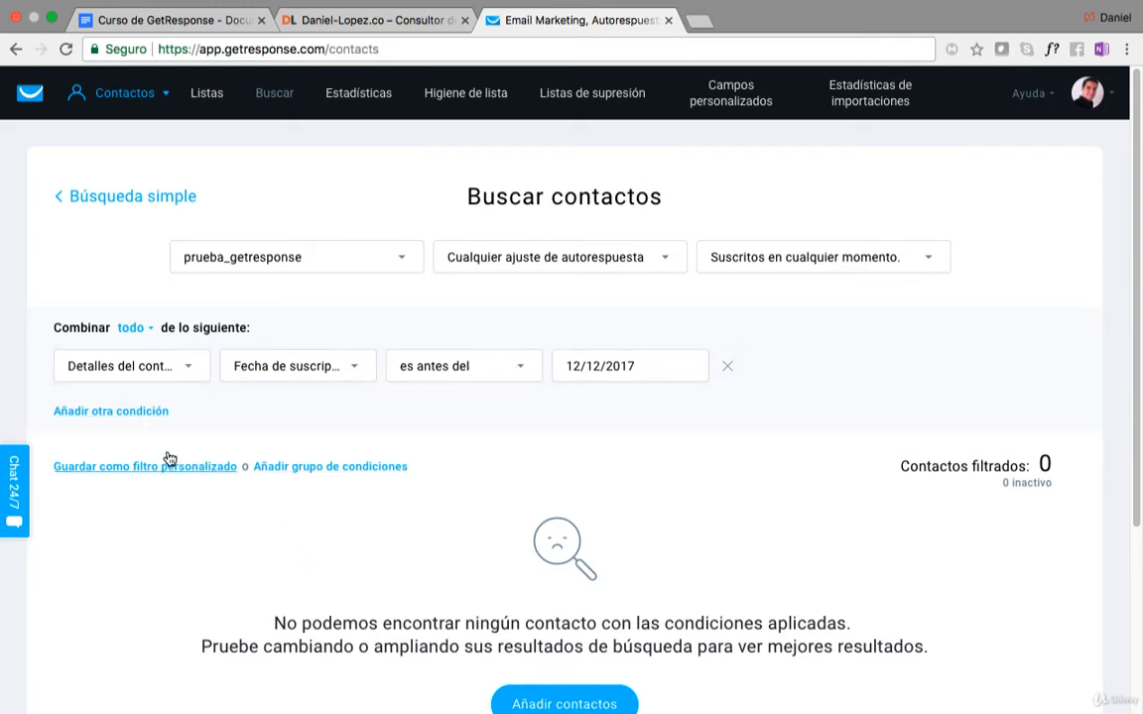
scroll(168, 458, "down", 1)
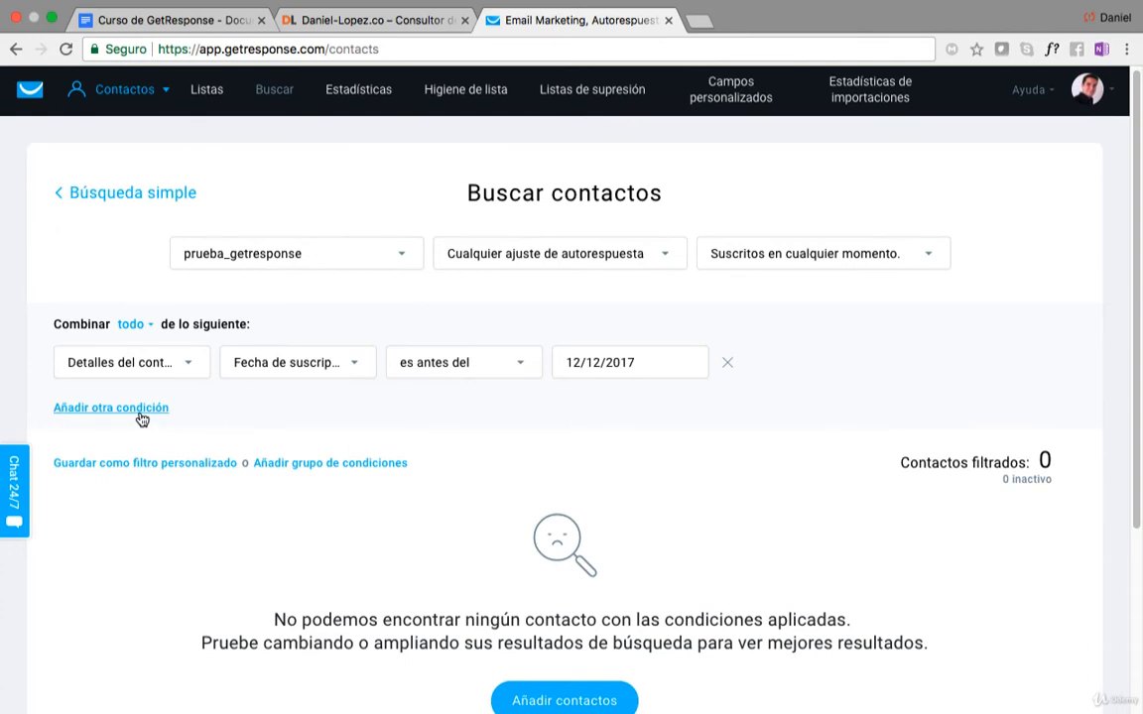
left_click(141, 417)
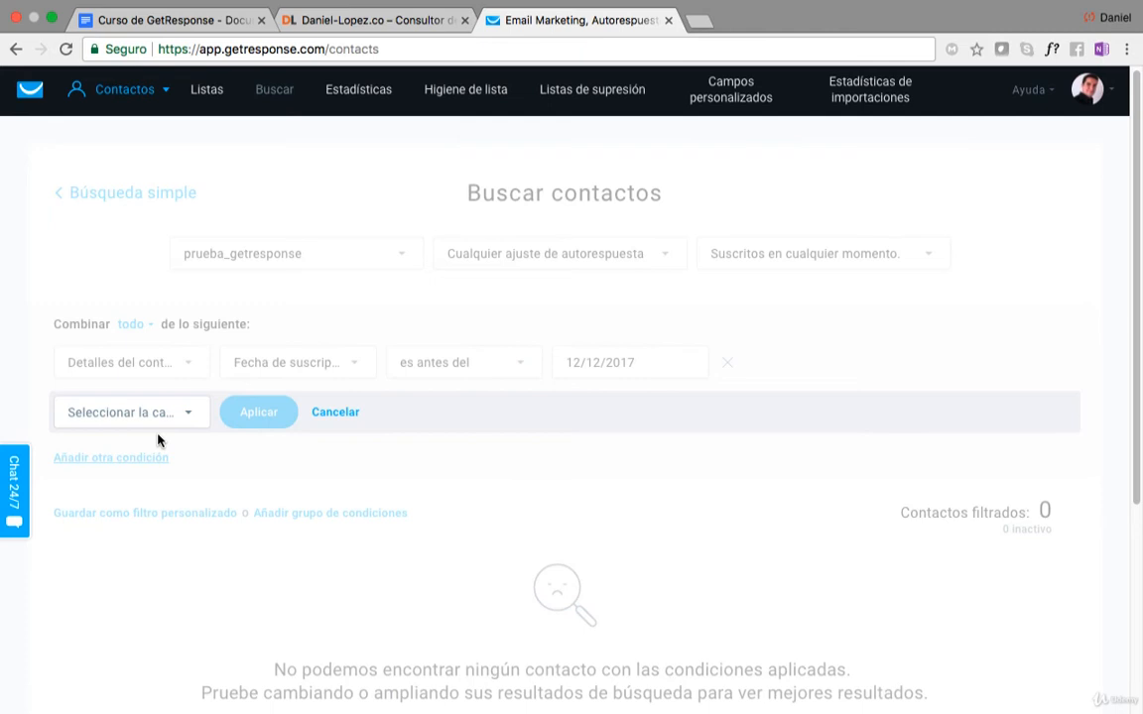
left_click(335, 411)
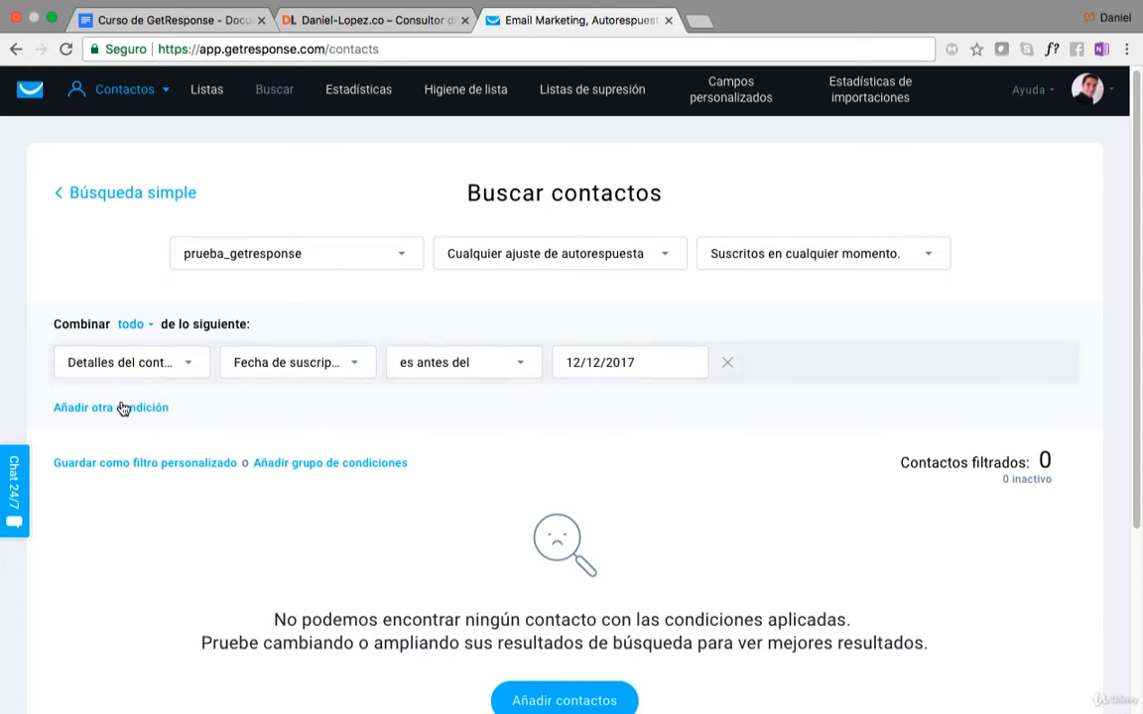
Try changing the condition's category to Acciones del contacto, browse its action fields and date operators, and discard the condition.
left_click(188, 365)
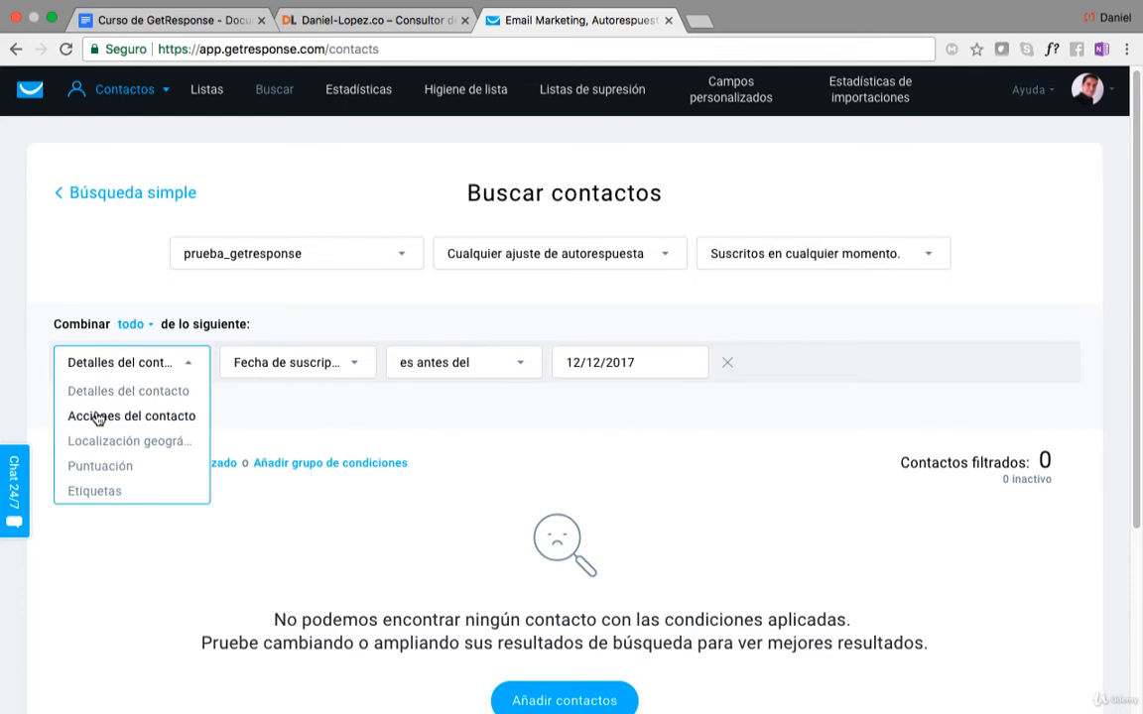
left_click(173, 418)
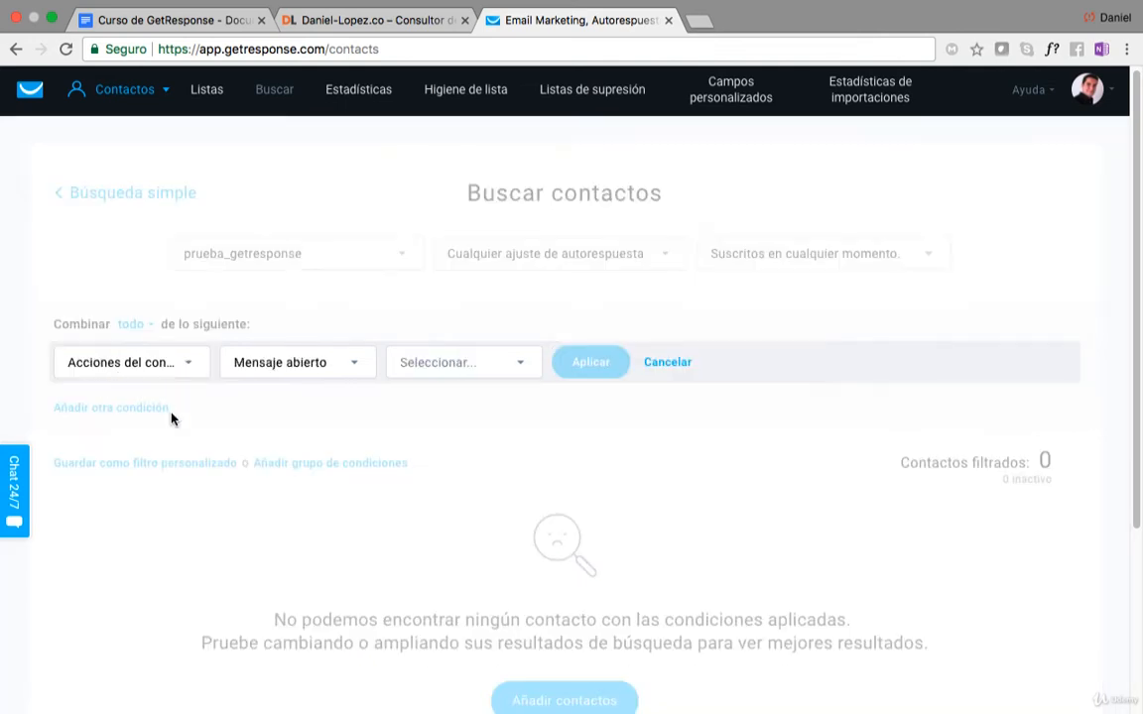
left_click(326, 367)
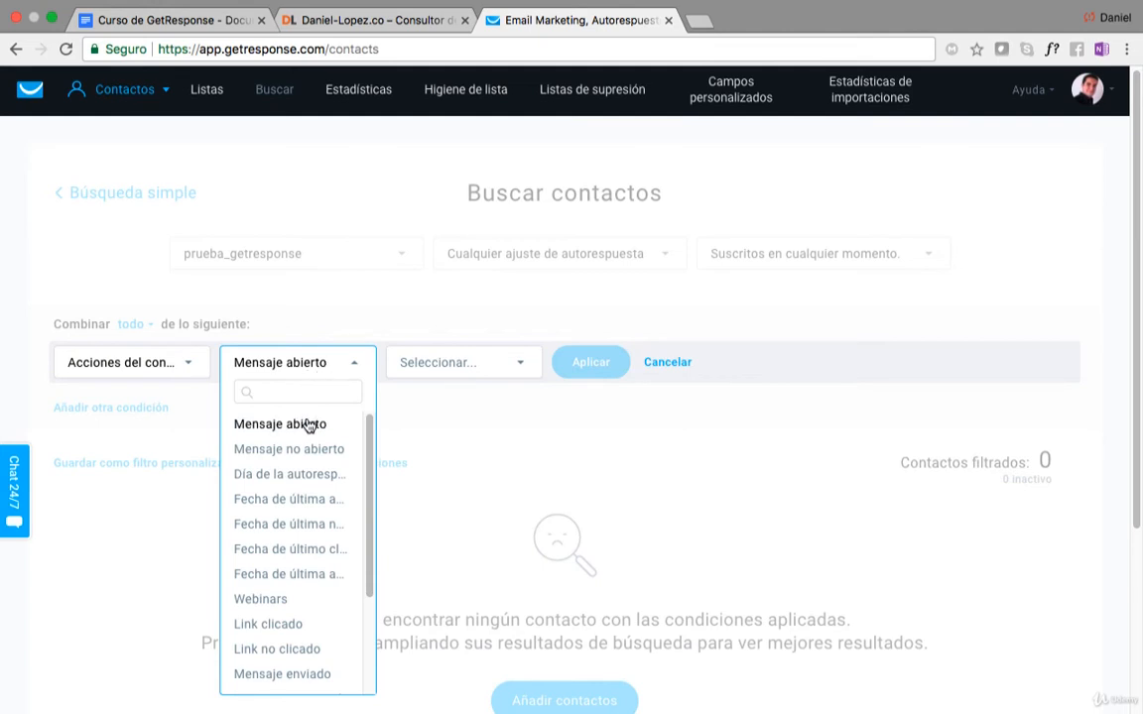
left_click(293, 499)
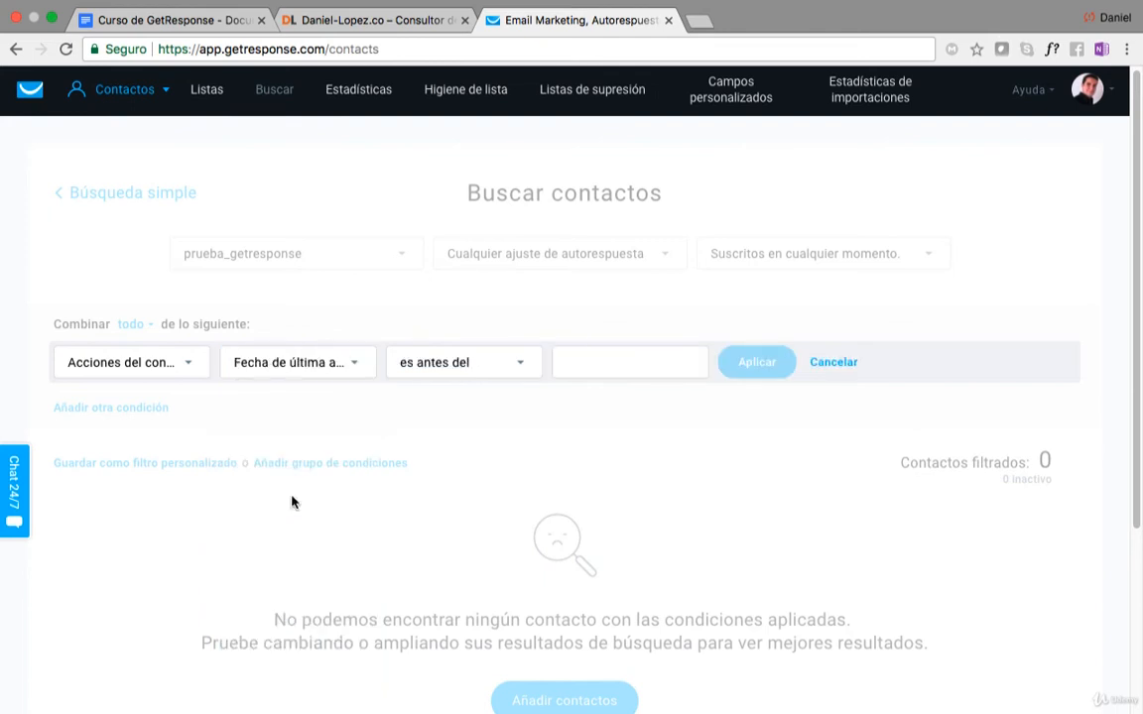
left_click(357, 365)
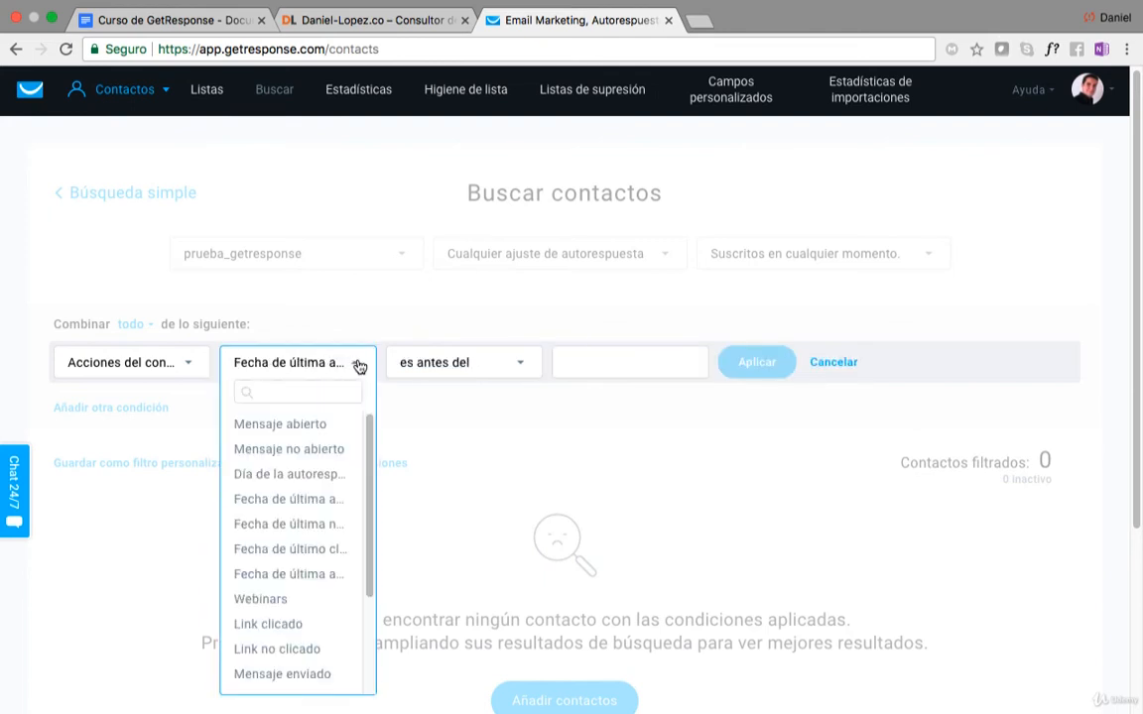
left_click(308, 503)
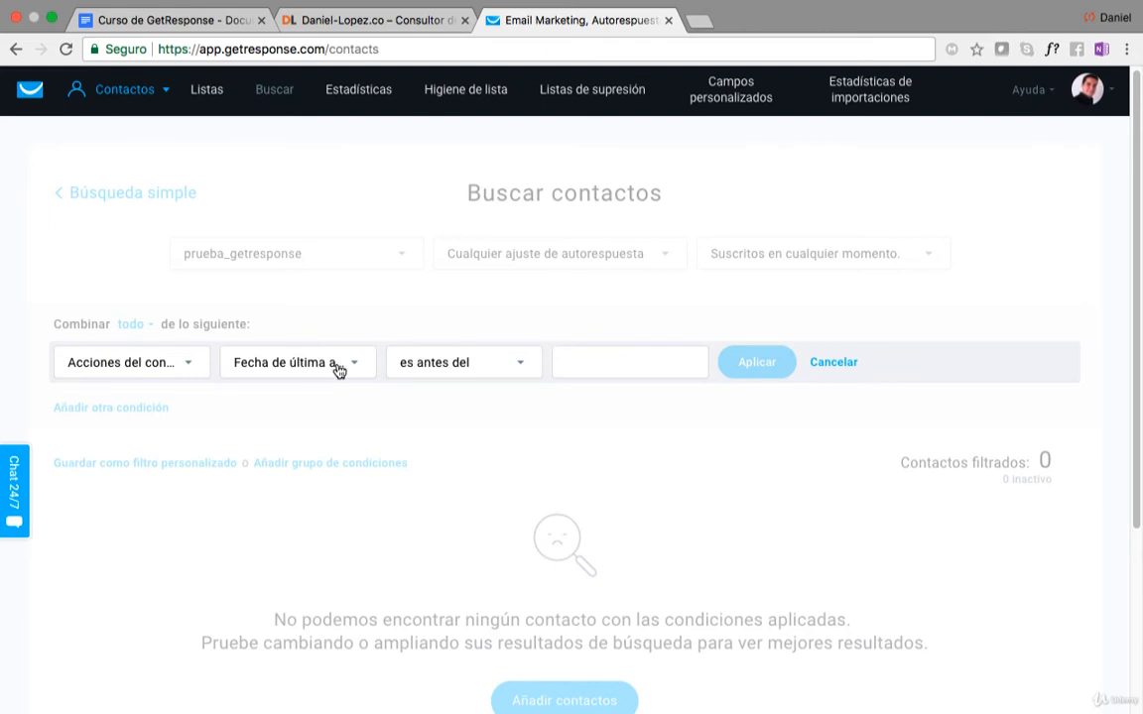
left_click(500, 363)
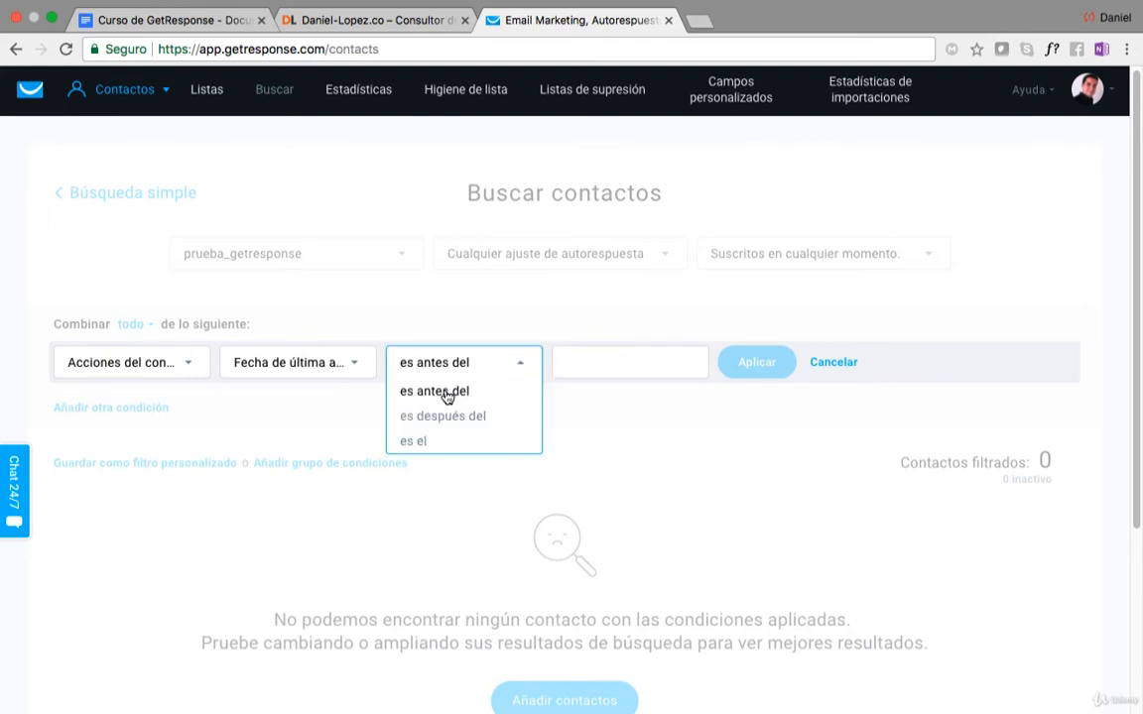
left_click(571, 421)
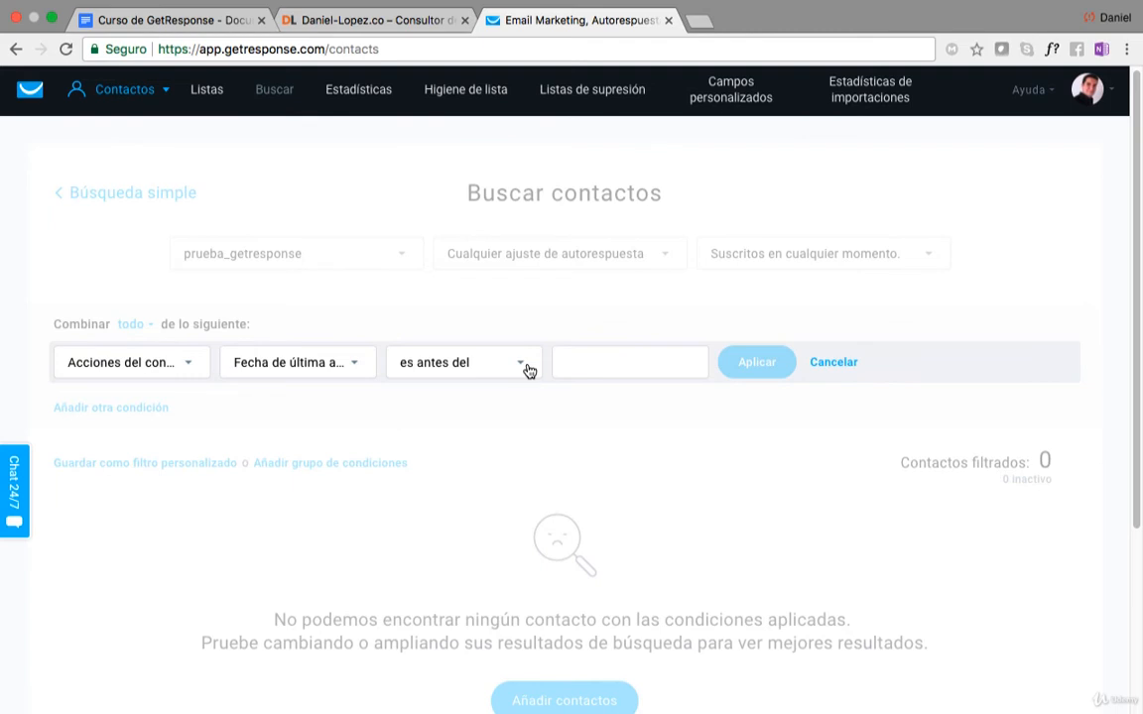
left_click(826, 363)
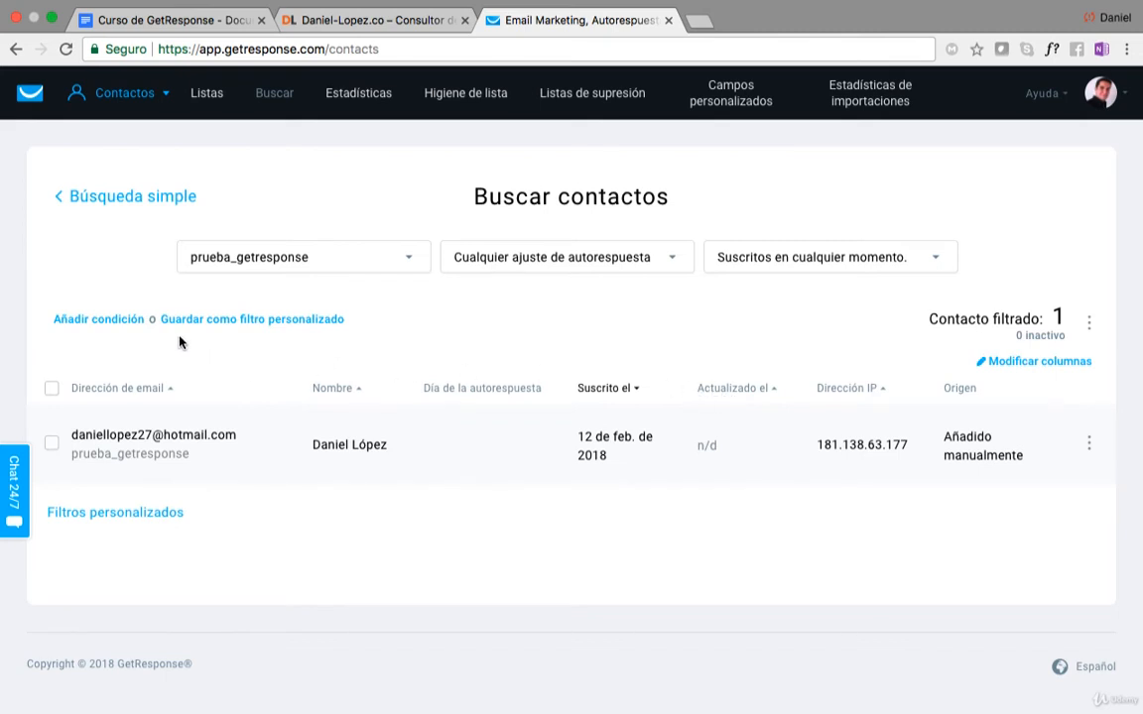
Add a search condition with category Localización geográfica and field País, and review its available operators.
left_click(141, 320)
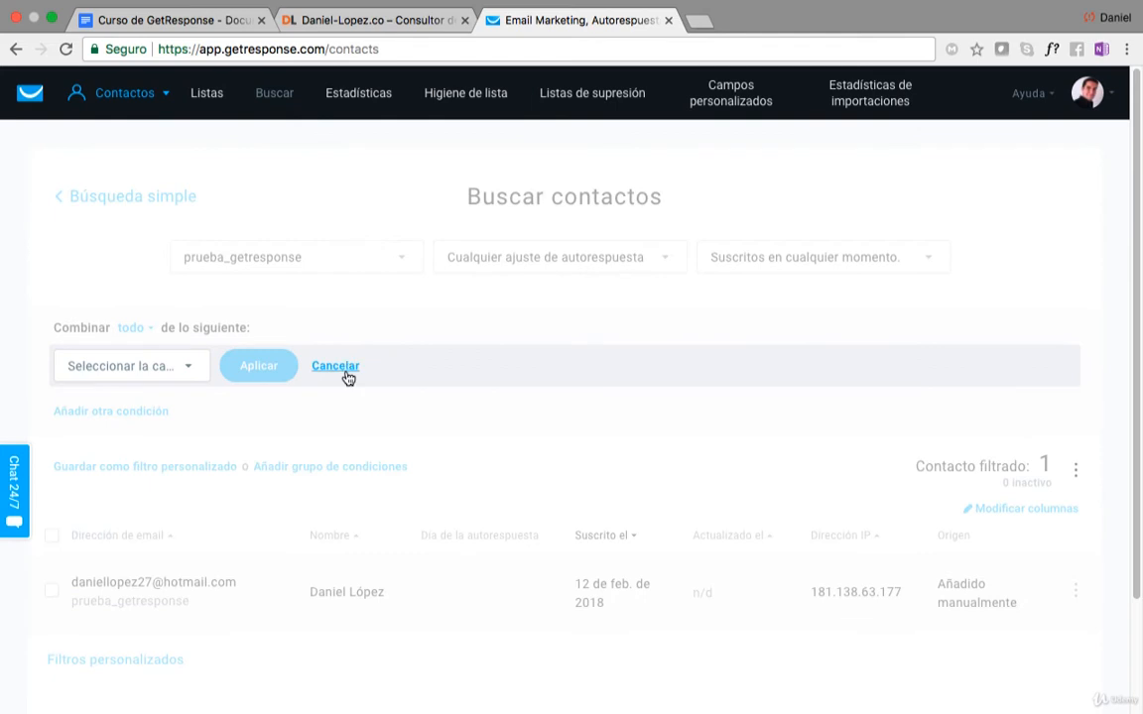
left_click(188, 370)
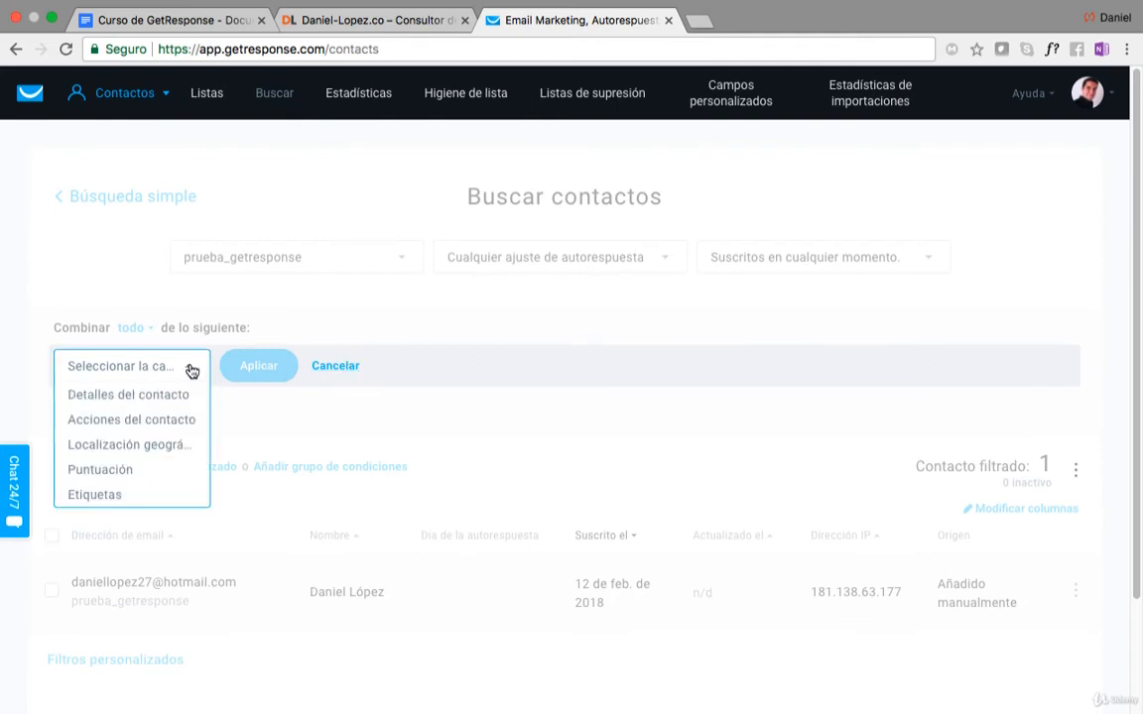
left_click(151, 446)
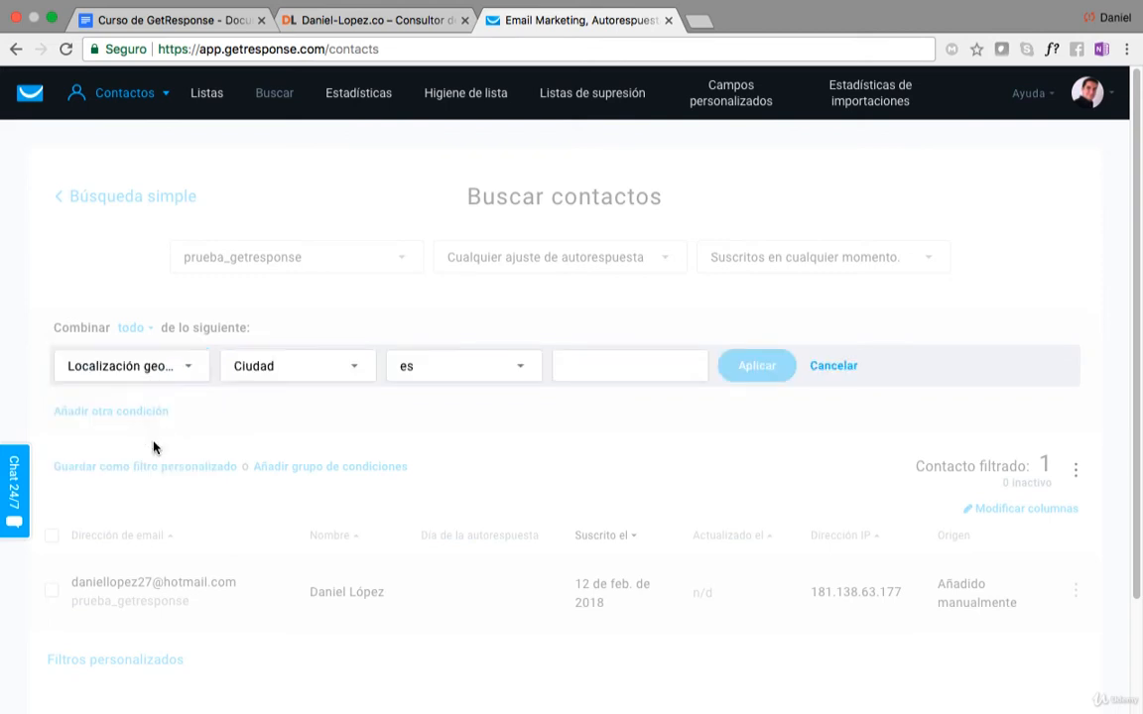
left_click(322, 381)
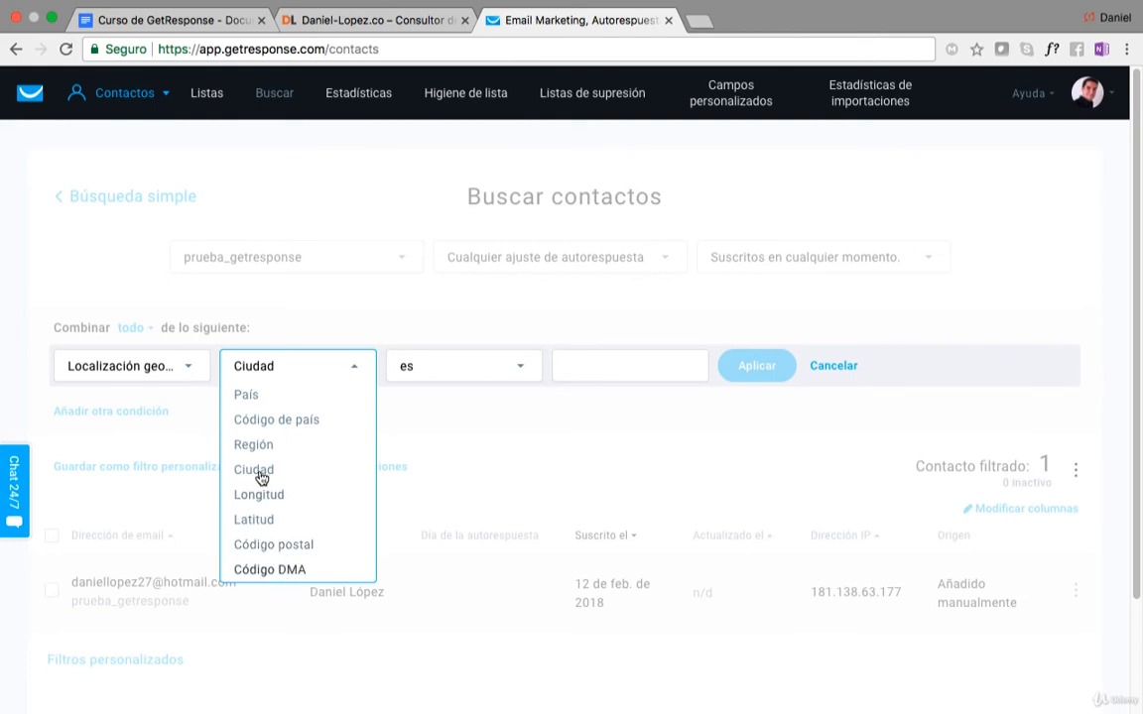
left_click(256, 396)
left_click(429, 372)
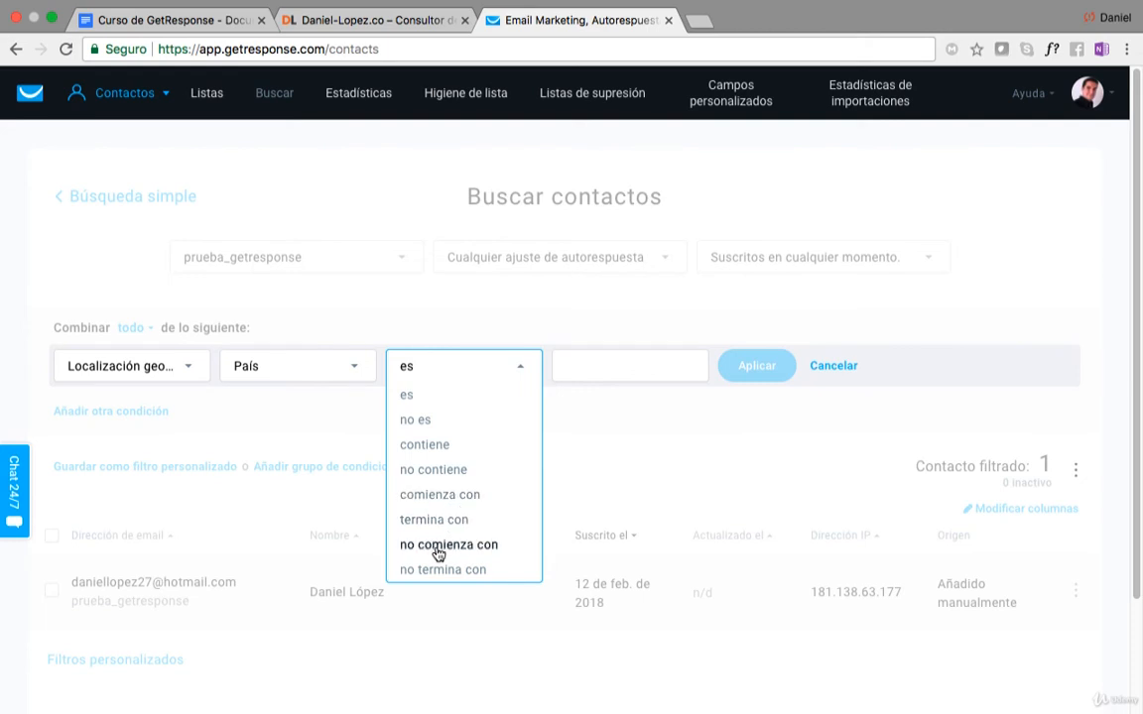
left_click(528, 370)
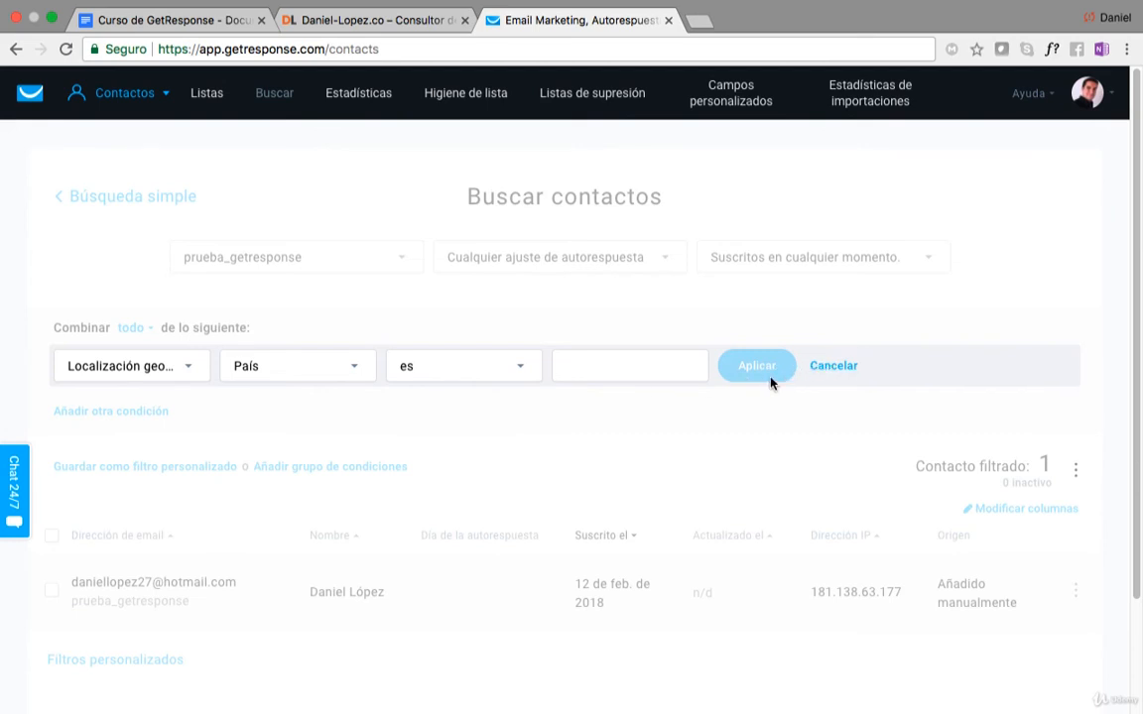
Set the País condition to contiene with the value colombia and apply it to the contact search.
left_click(321, 370)
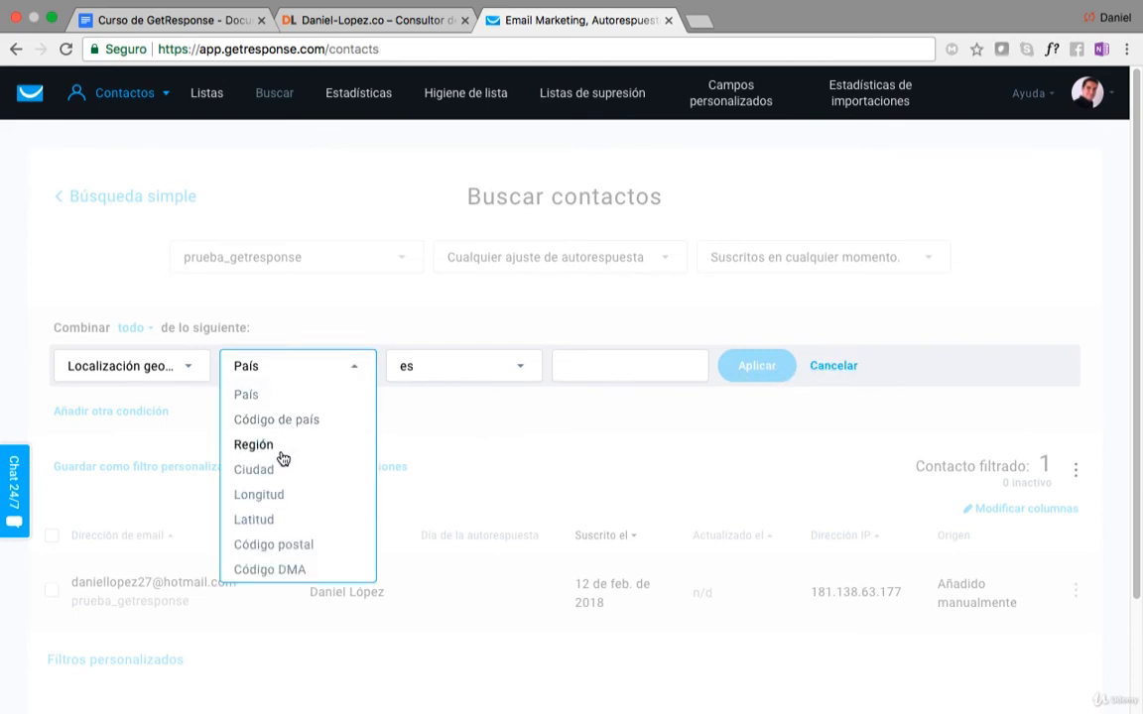
left_click(256, 396)
left_click(458, 375)
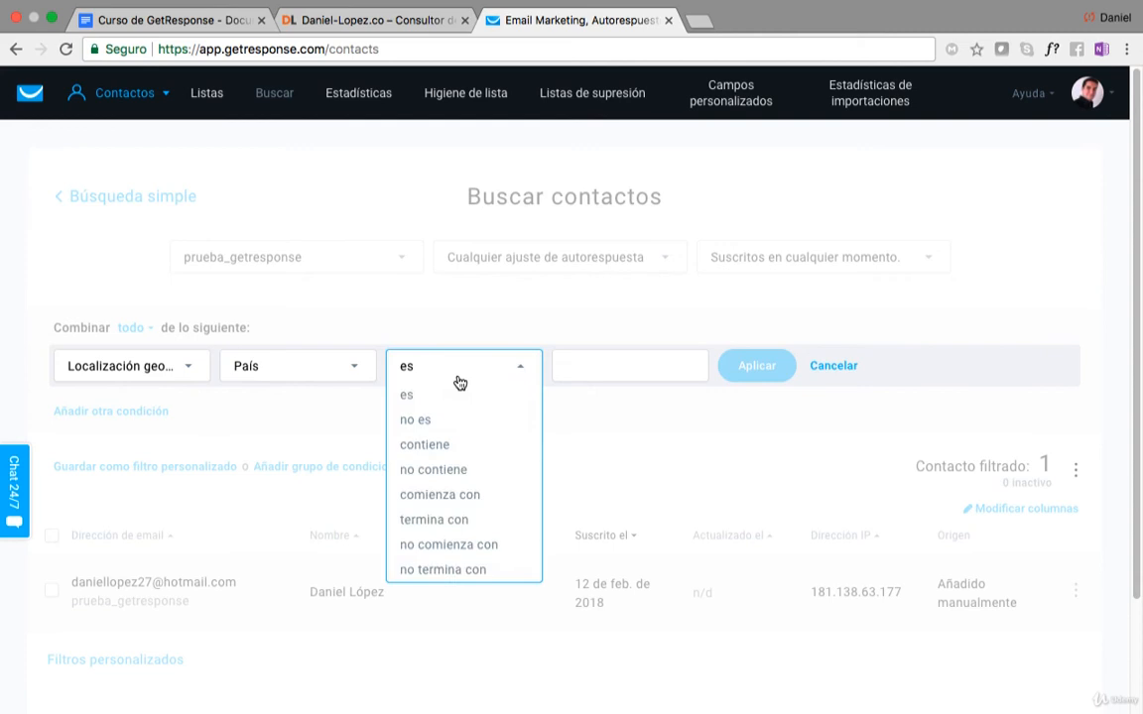
left_click(427, 445)
left_click(586, 363)
type("c")
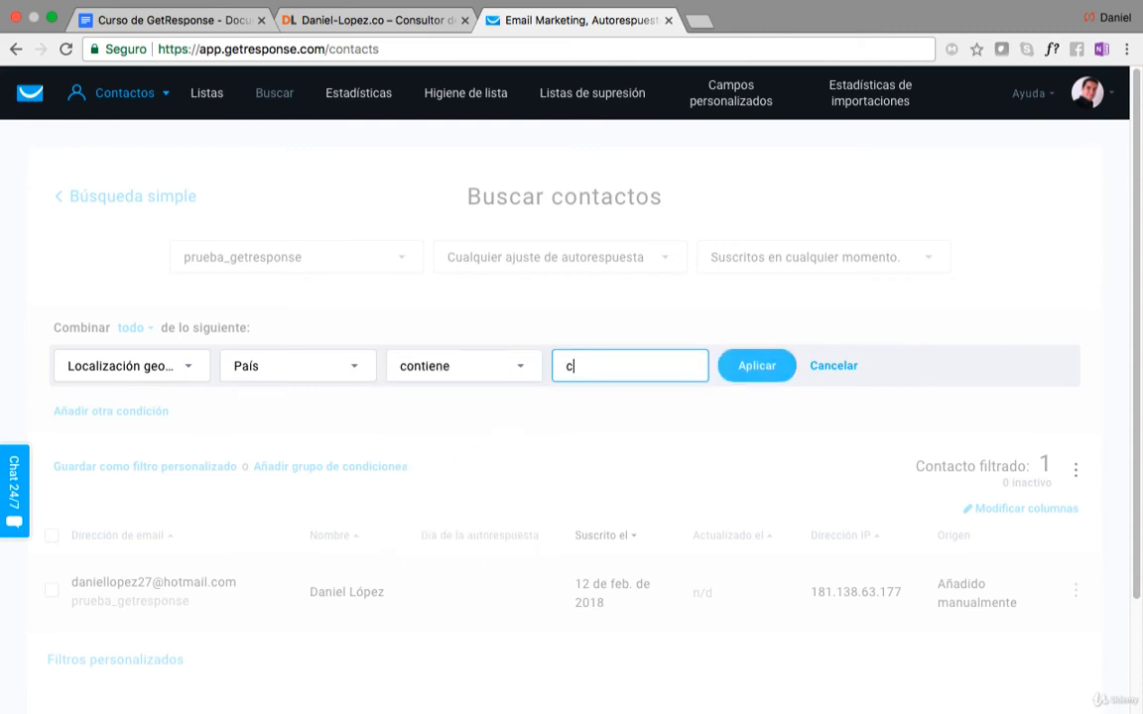
type("olombia")
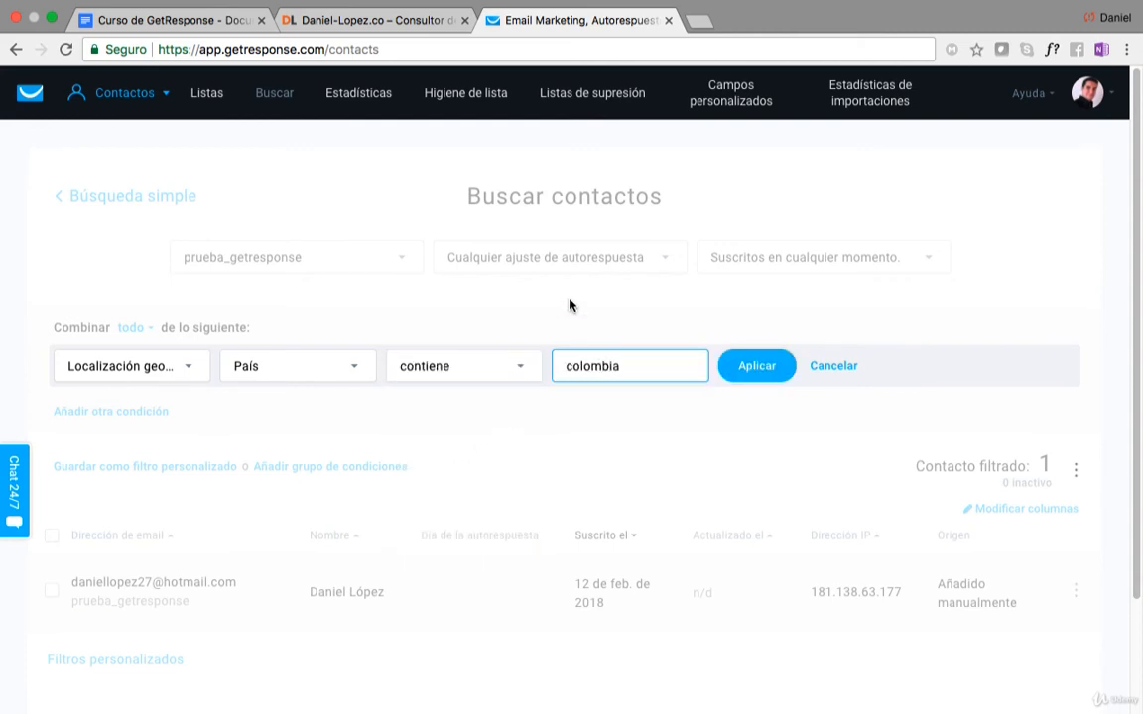
left_click(746, 372)
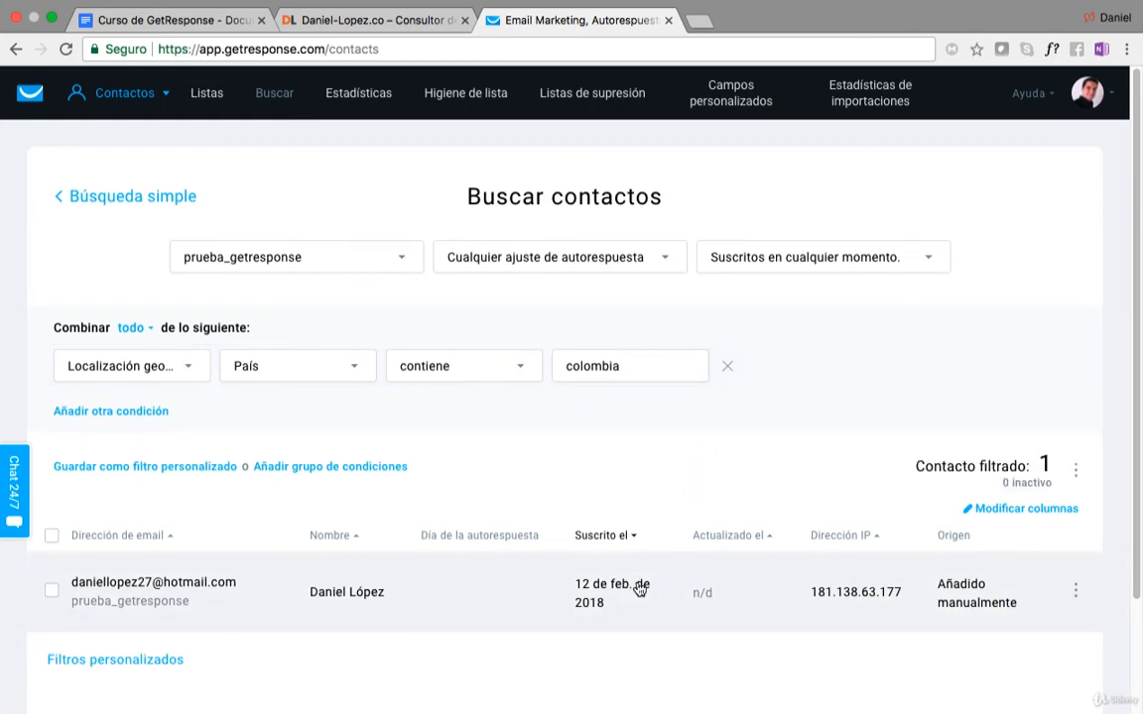
Save the current search as a custom filter named Contactos de Colombia.
scroll(640, 588, "down", 1)
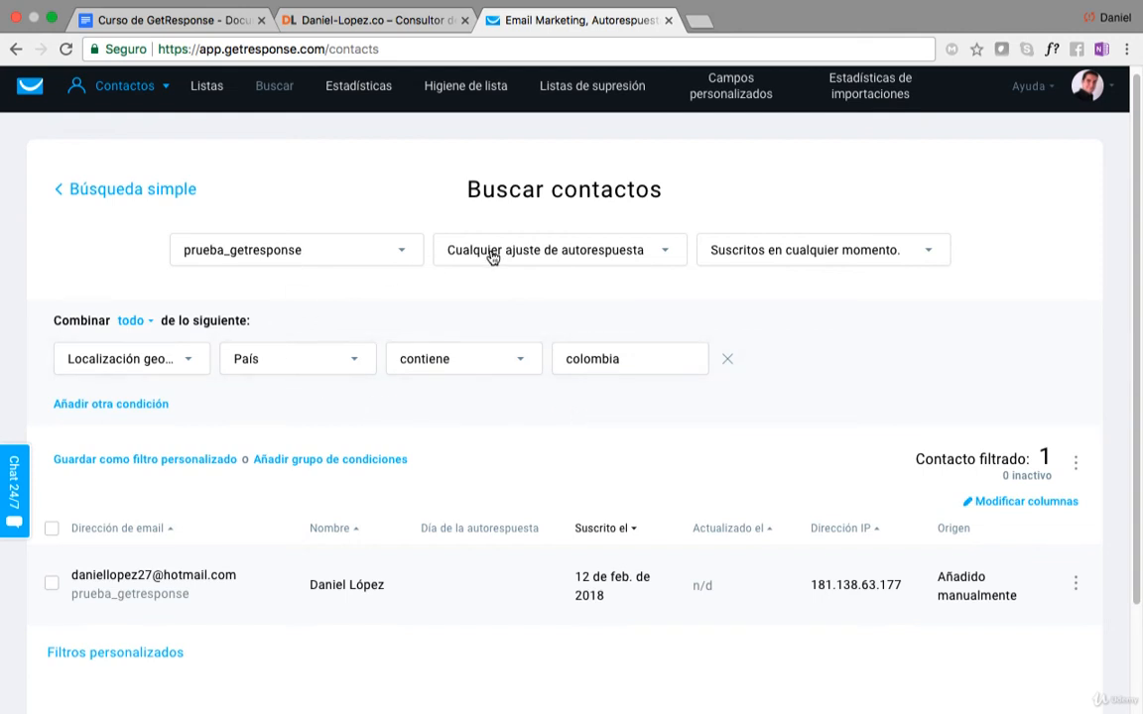
left_click(132, 461)
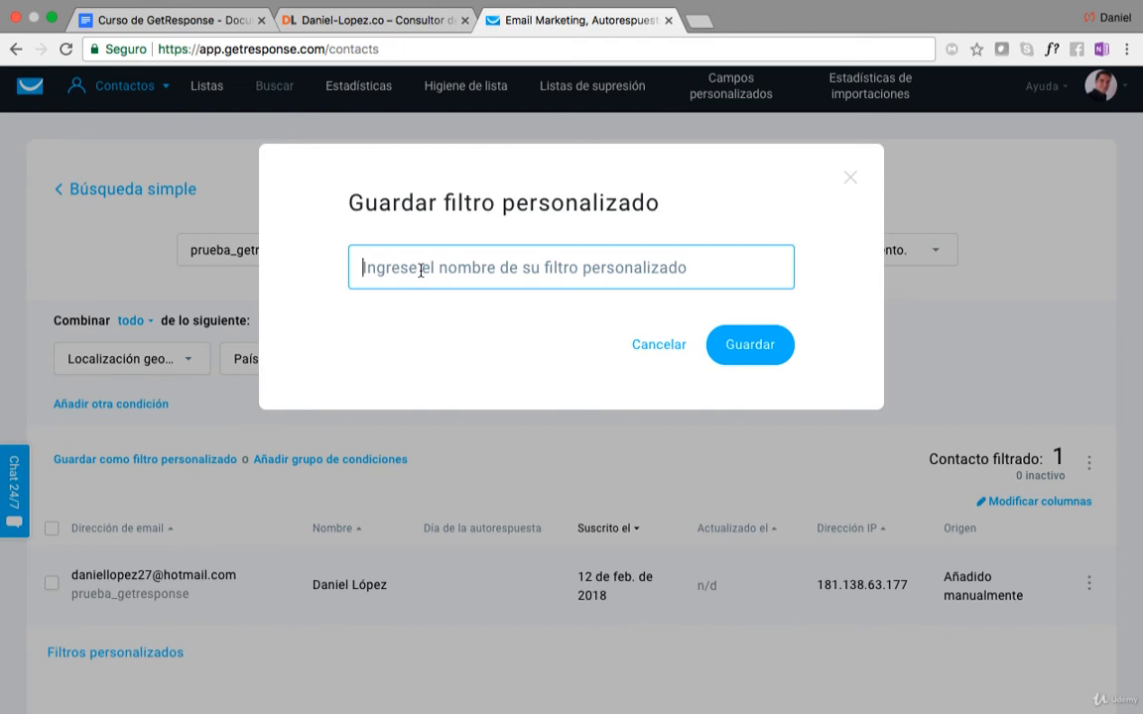
type("Contacto")
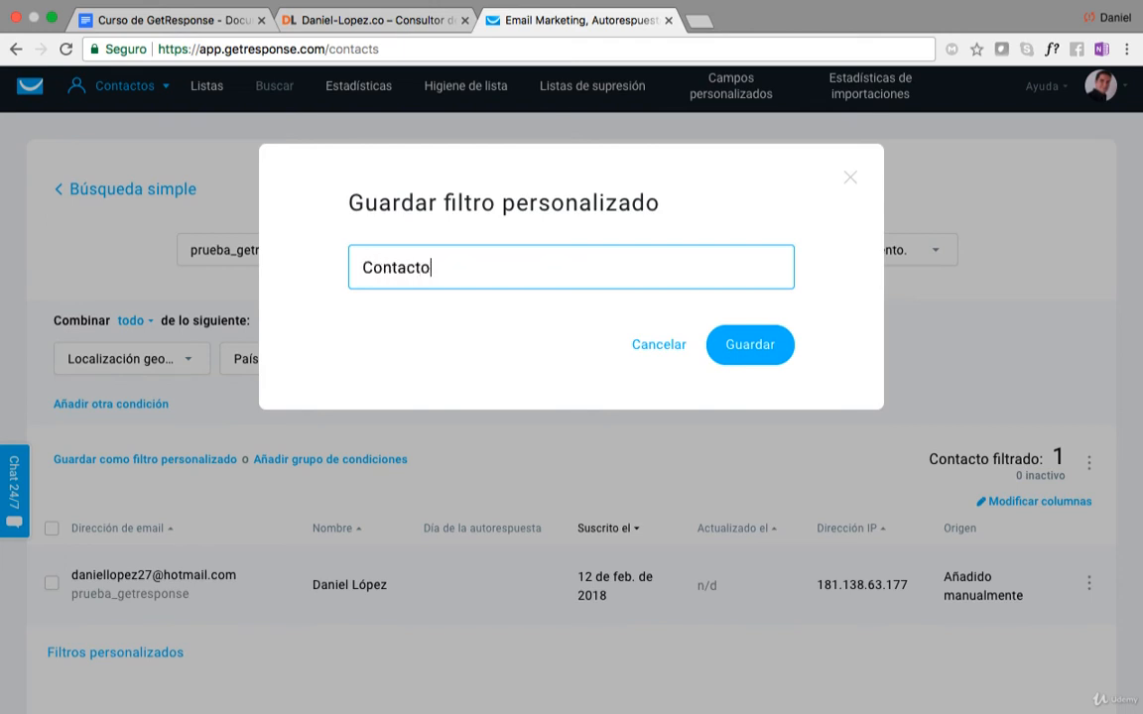
type("s de Colombia")
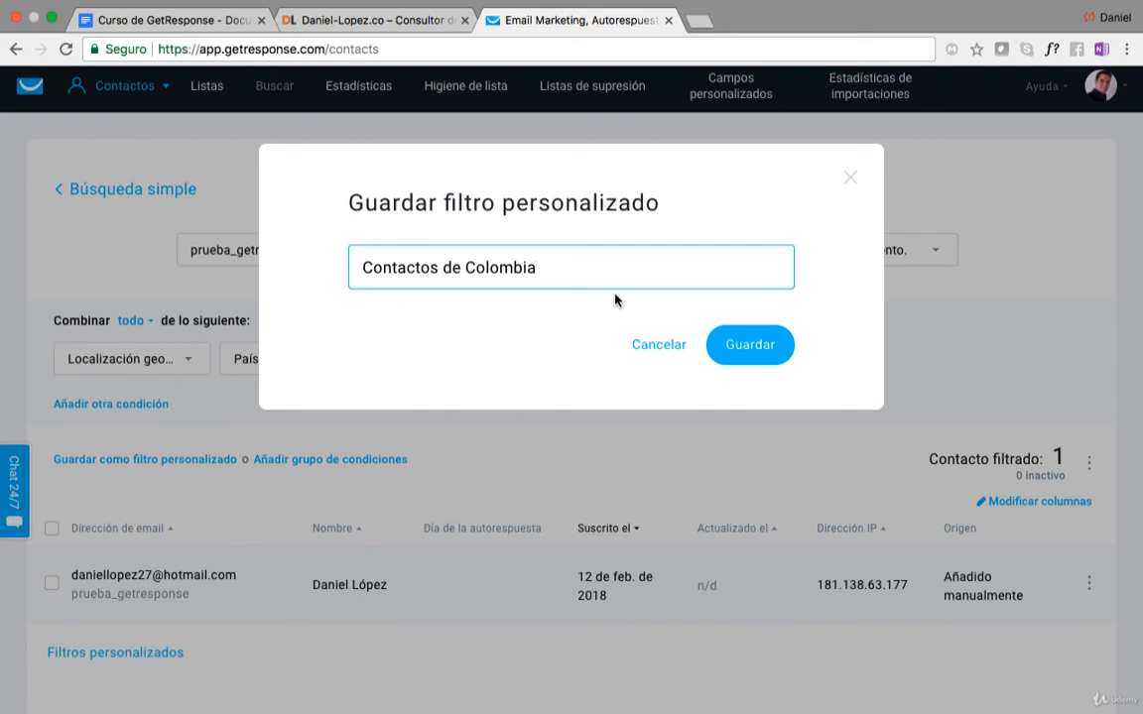
left_click(749, 348)
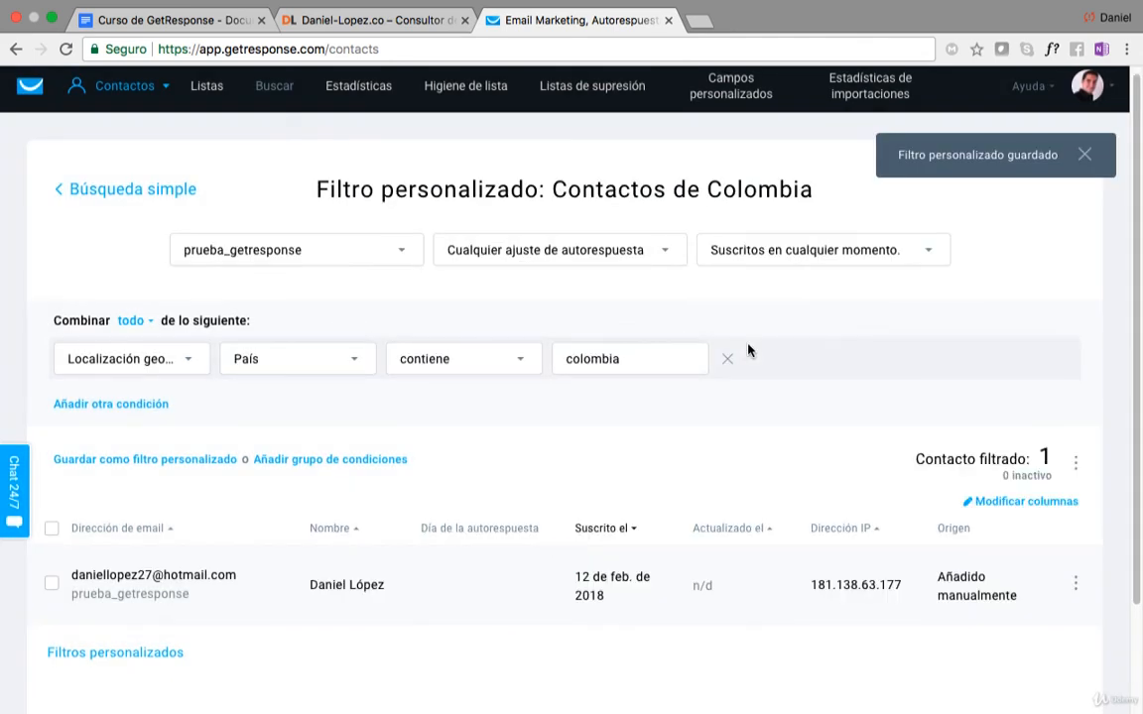